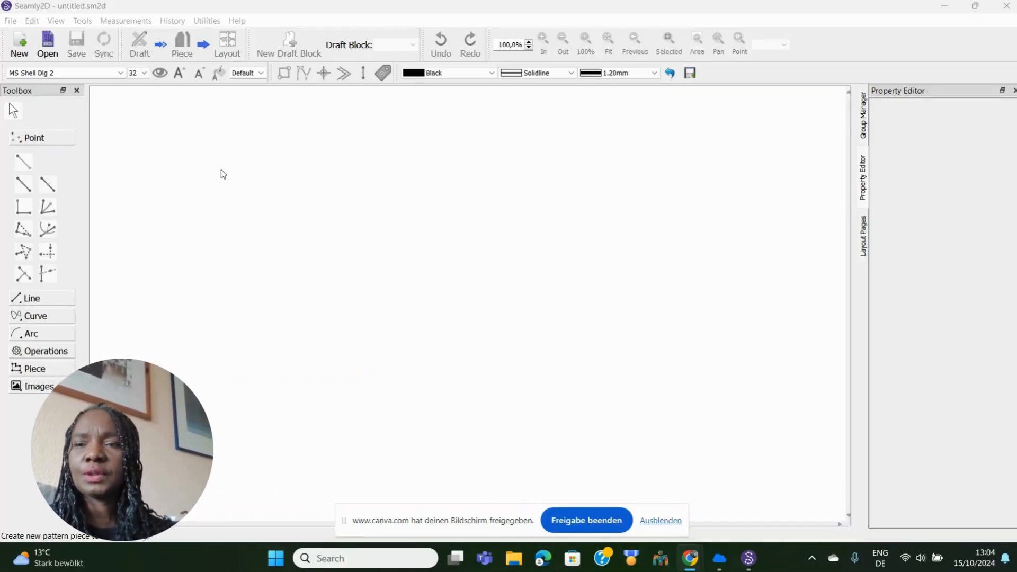
Open SeamlyMe and create a new individual measurement file with centimeters as the unit
{"action": "left_click", "coordinate": [134, 25]}
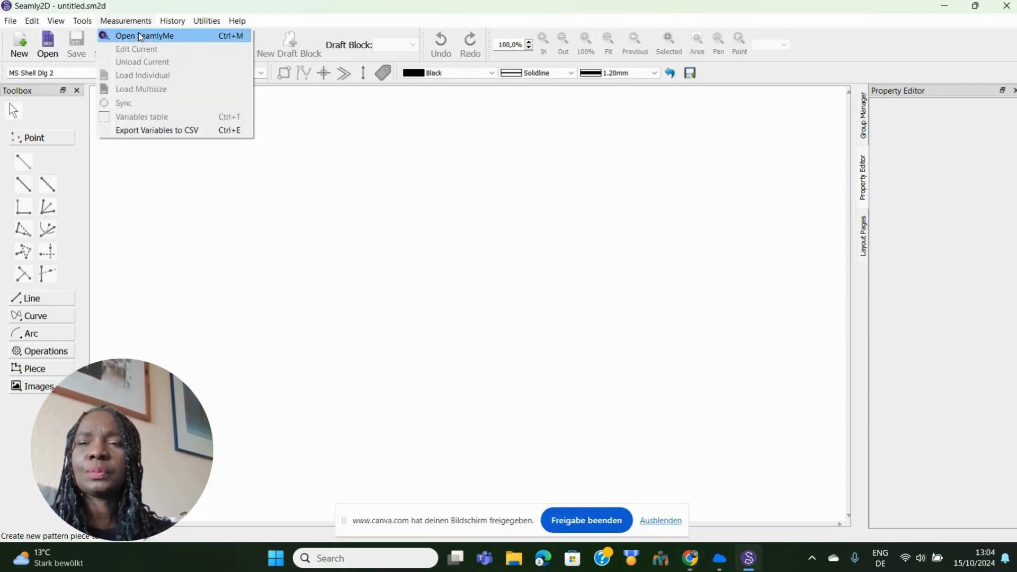
{"action": "left_click", "coordinate": [140, 37]}
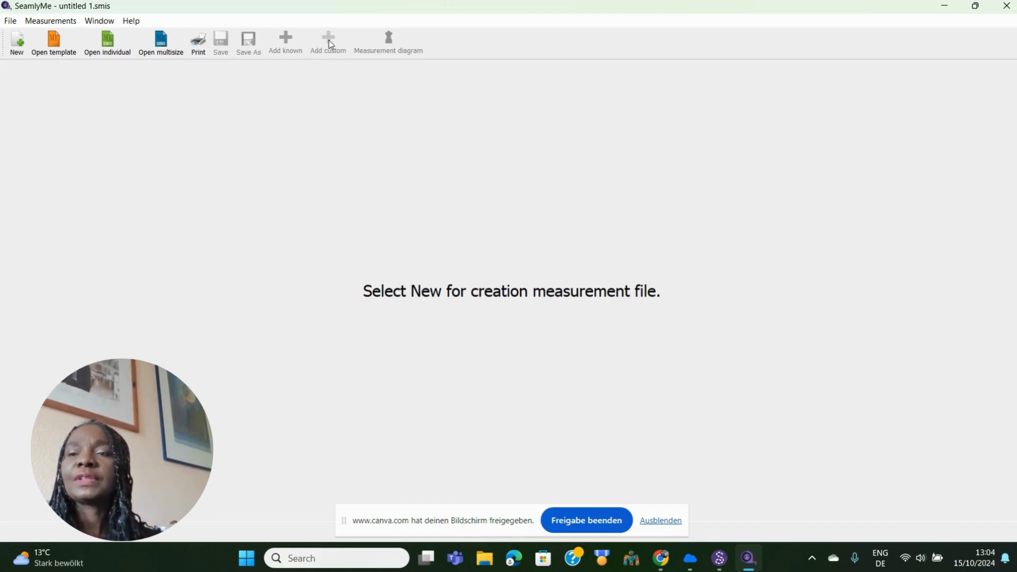
{"action": "left_click", "coordinate": [9, 21]}
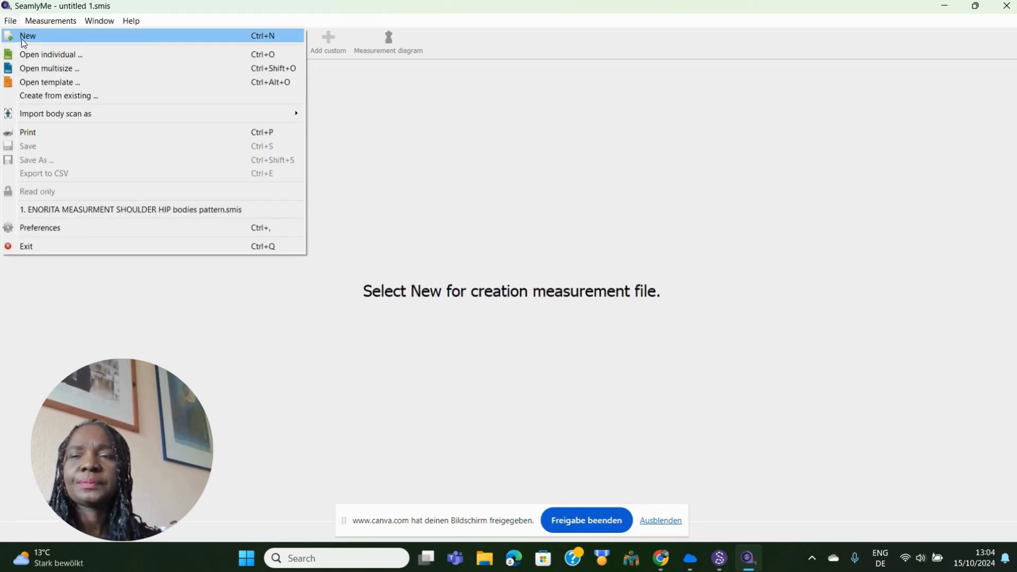
{"action": "left_click", "coordinate": [23, 36]}
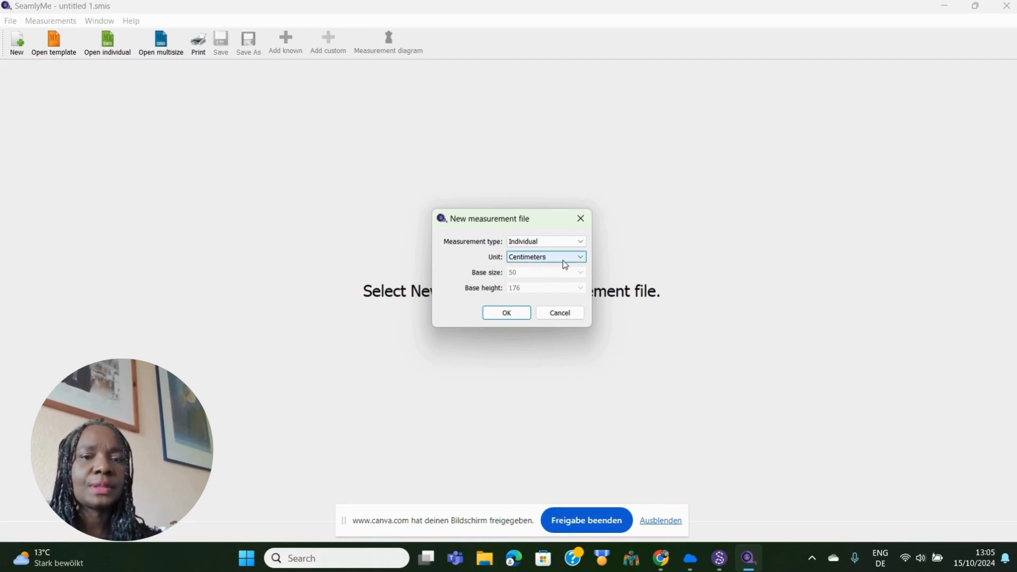
{"action": "left_click", "coordinate": [582, 258]}
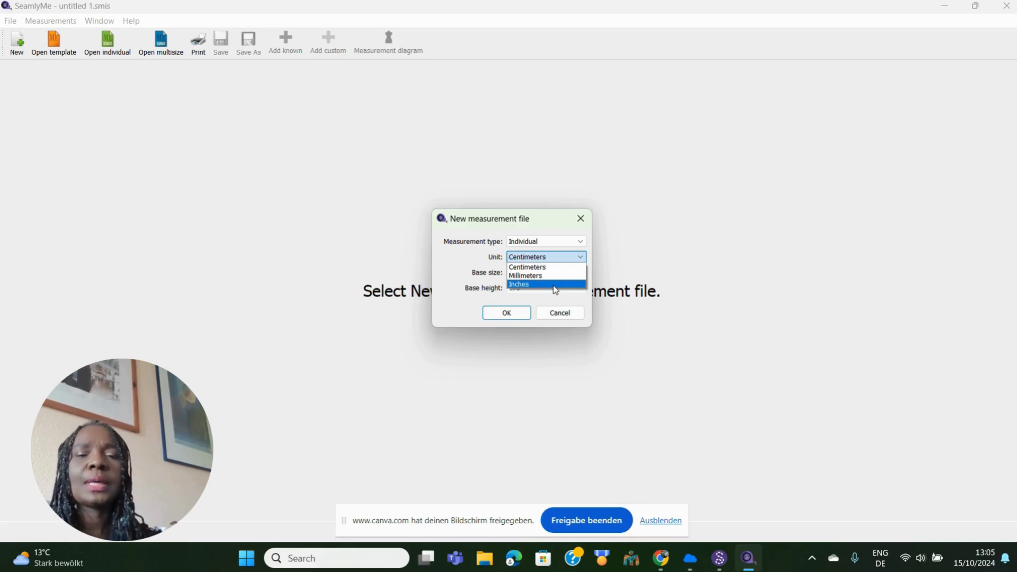
{"action": "left_click", "coordinate": [558, 259]}
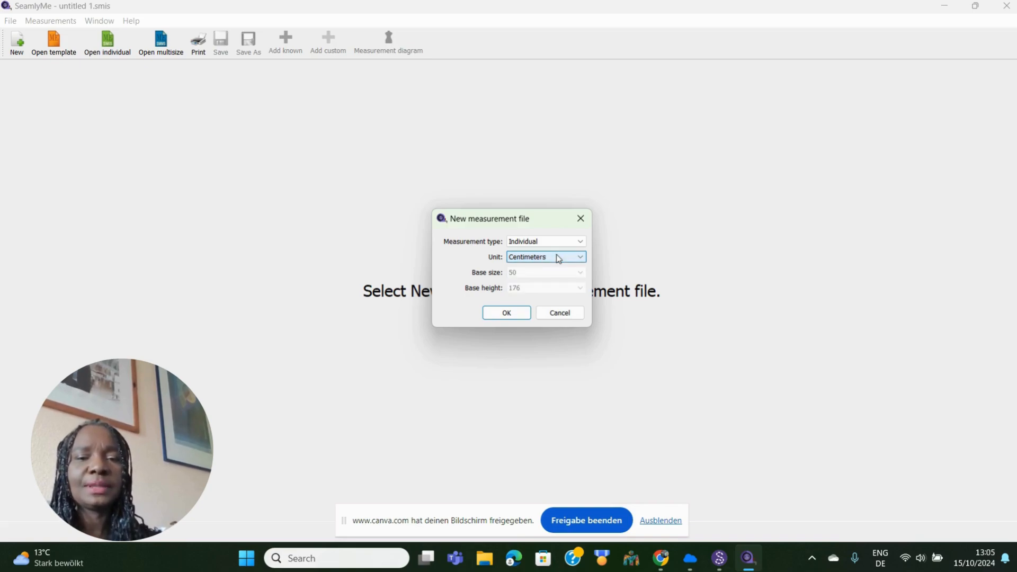
{"action": "left_click", "coordinate": [508, 313]}
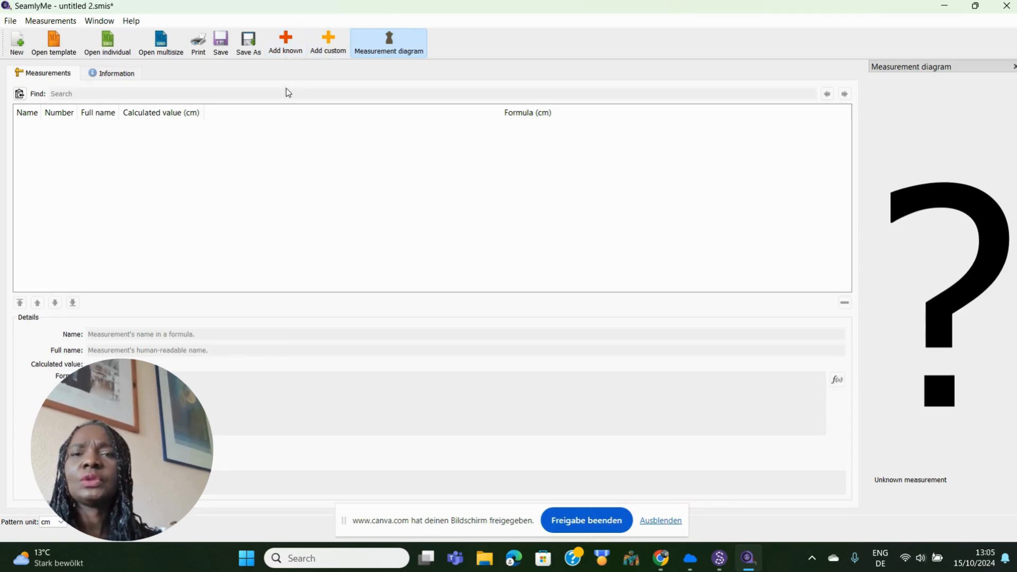
Add an empty custom measurement to the file and open the database of known measurements
{"action": "left_click", "coordinate": [330, 41]}
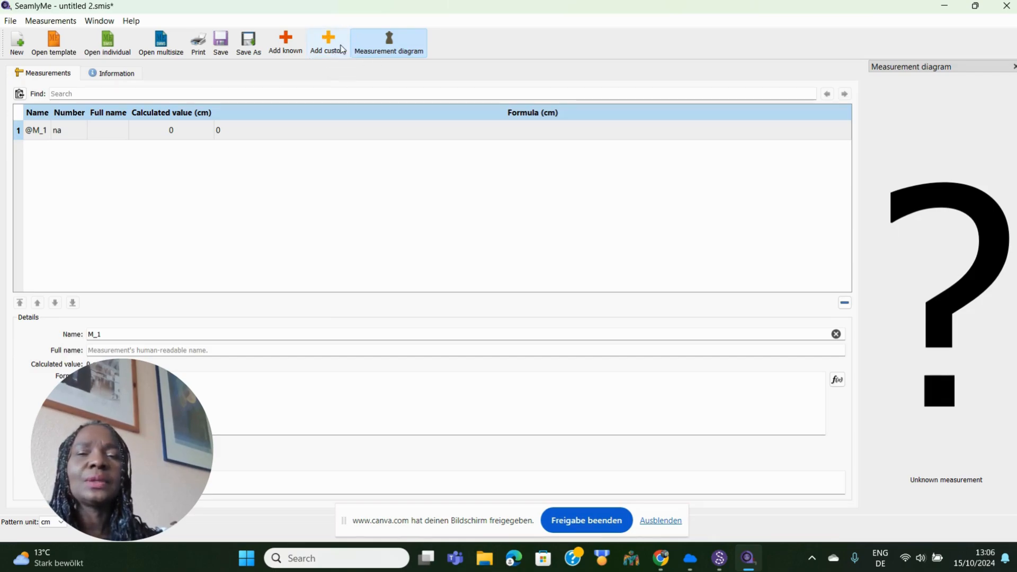
{"action": "left_click", "coordinate": [282, 46]}
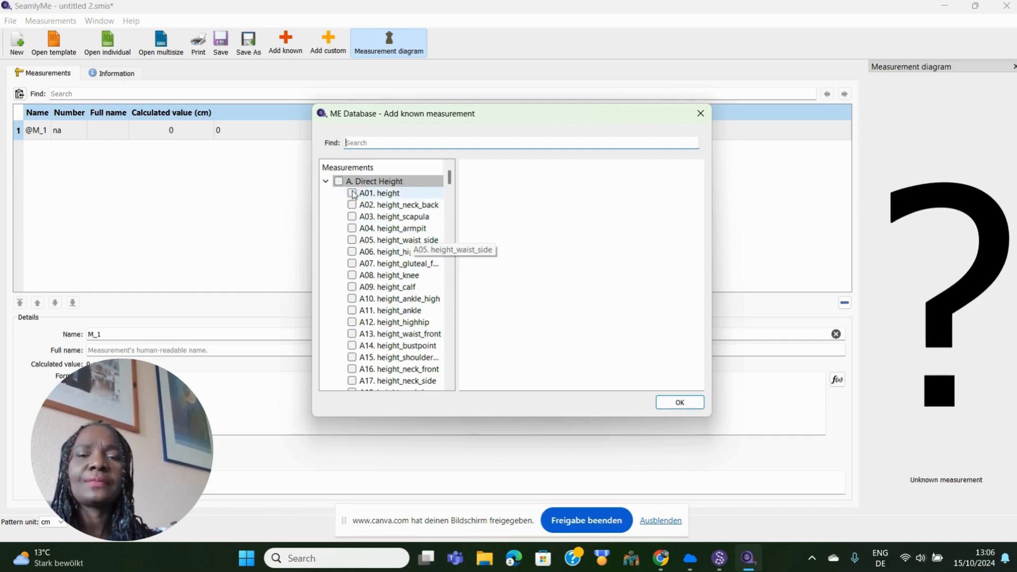
Review the known measurement categories from A. Direct Height to Q. Patternmaking measurements, collapsing each one
{"action": "left_click", "coordinate": [326, 183]}
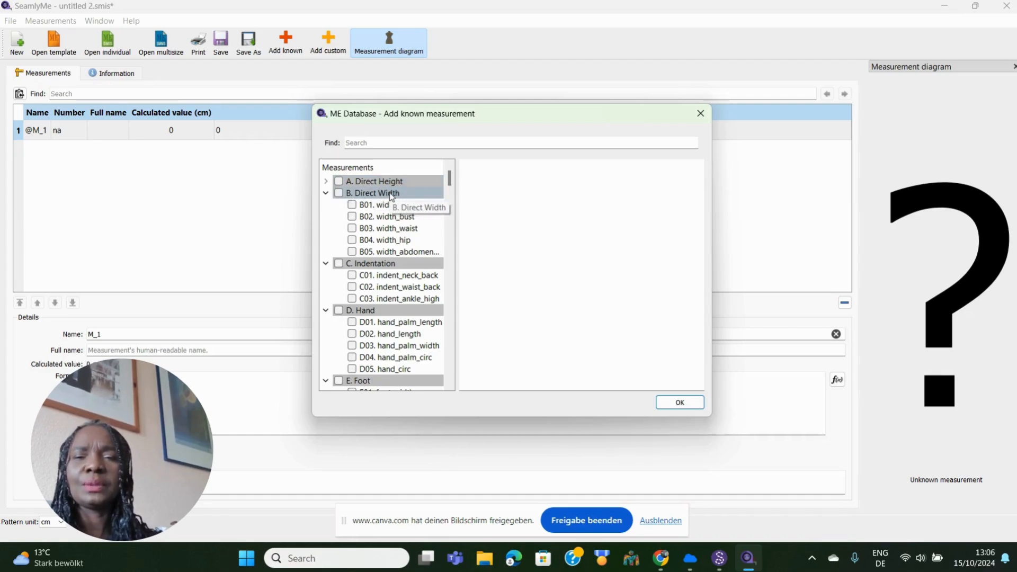
{"action": "left_click", "coordinate": [326, 194]}
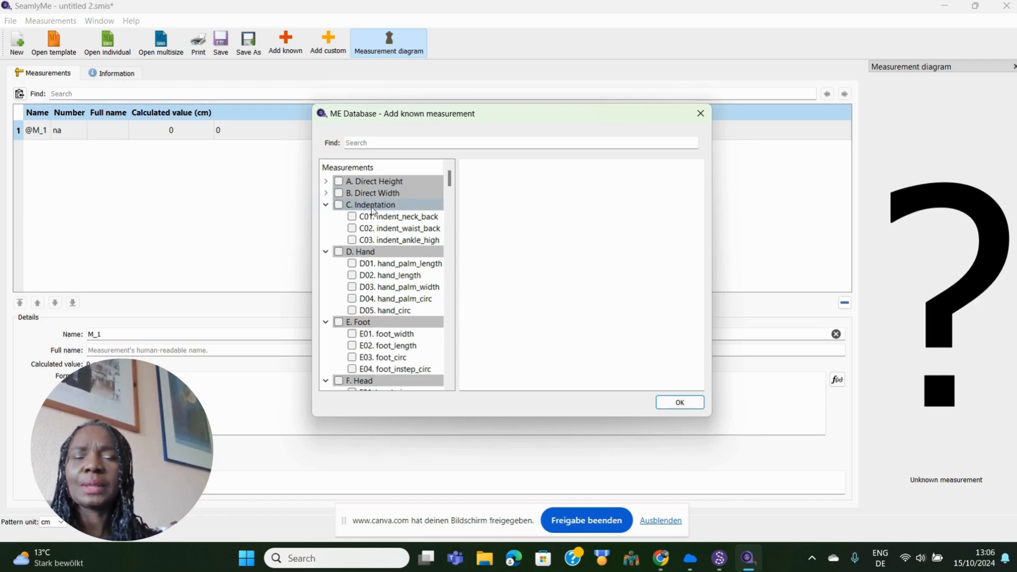
{"action": "left_click", "coordinate": [326, 205]}
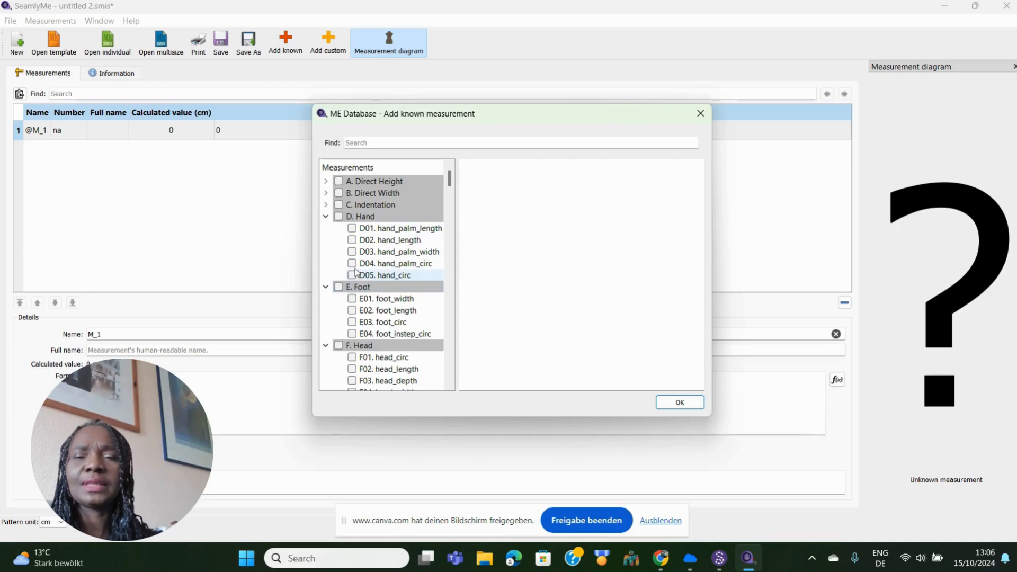
{"action": "left_click", "coordinate": [326, 217]}
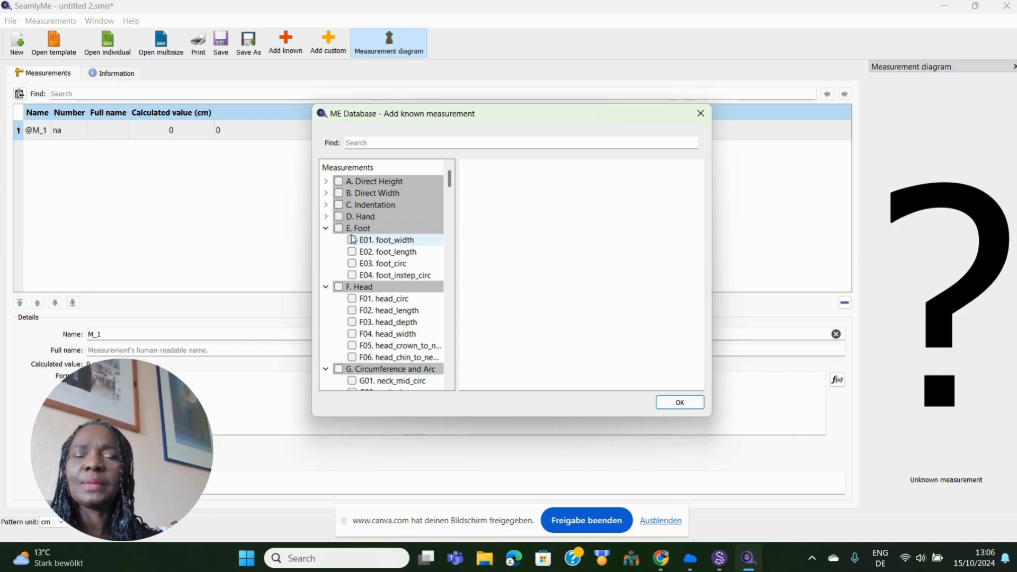
{"action": "left_click", "coordinate": [327, 229]}
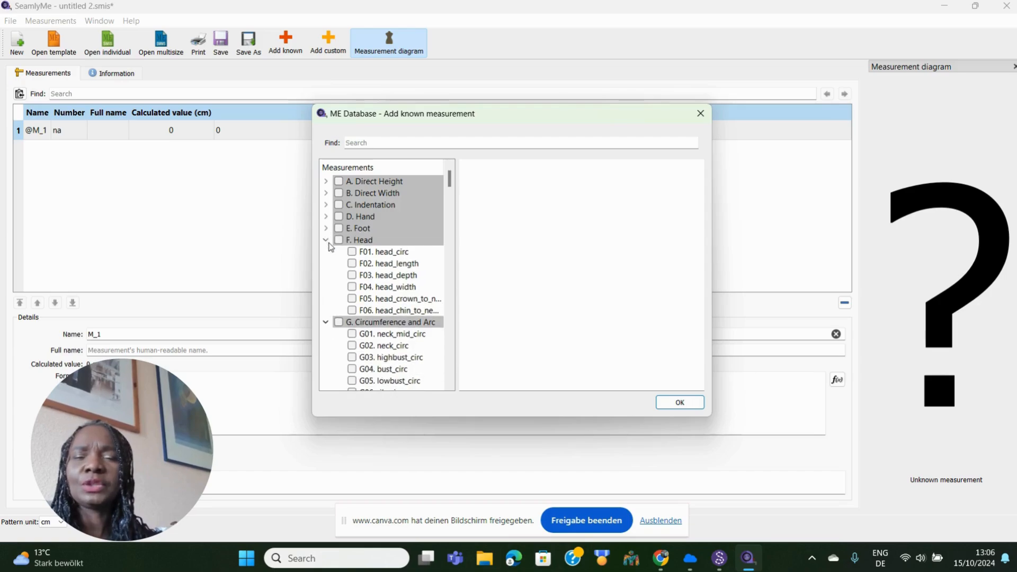
{"action": "left_click", "coordinate": [326, 240]}
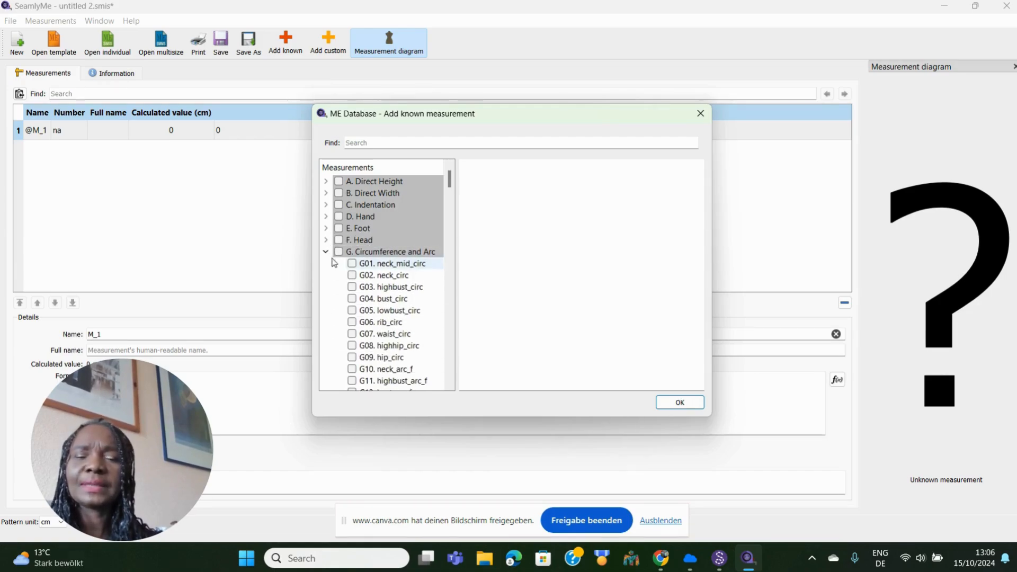
{"action": "left_click", "coordinate": [391, 252]}
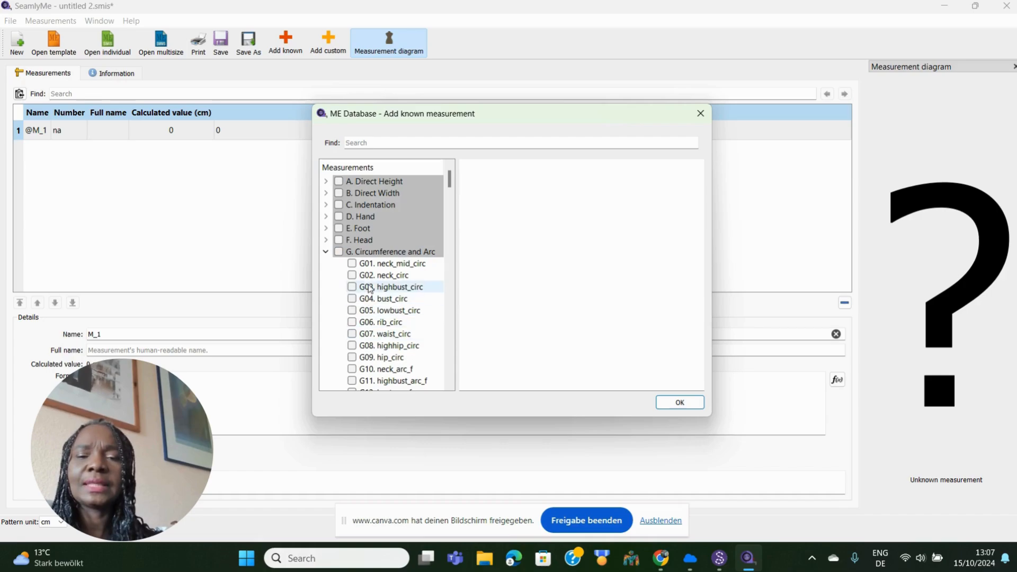
{"action": "left_click", "coordinate": [326, 252]}
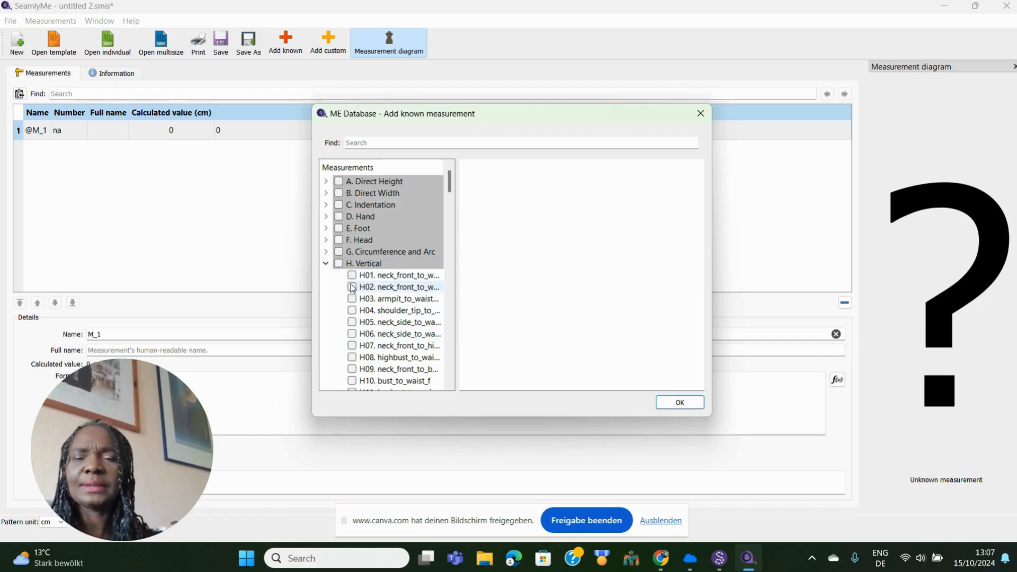
{"action": "left_click", "coordinate": [326, 263]}
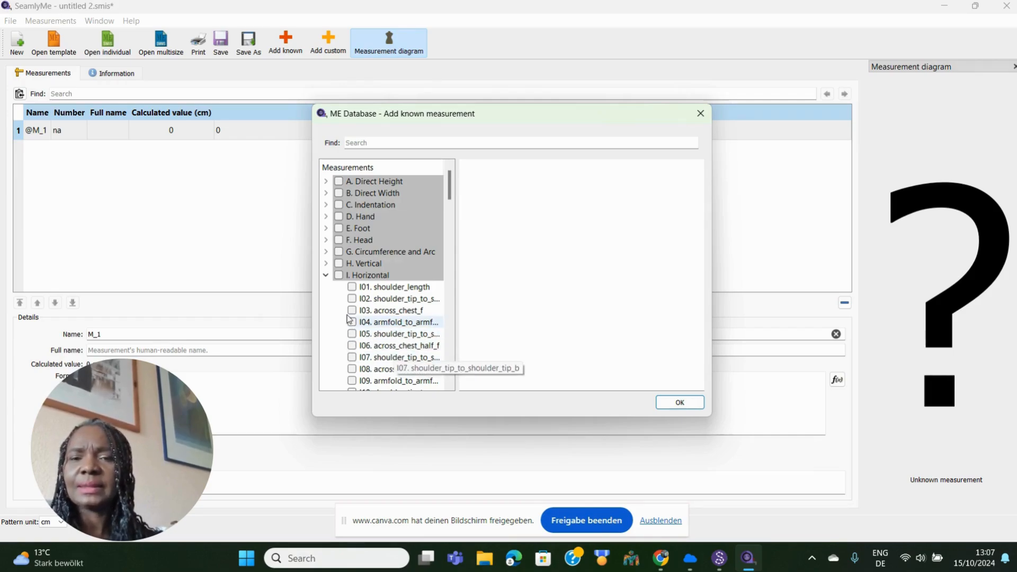
{"action": "left_click", "coordinate": [326, 276]}
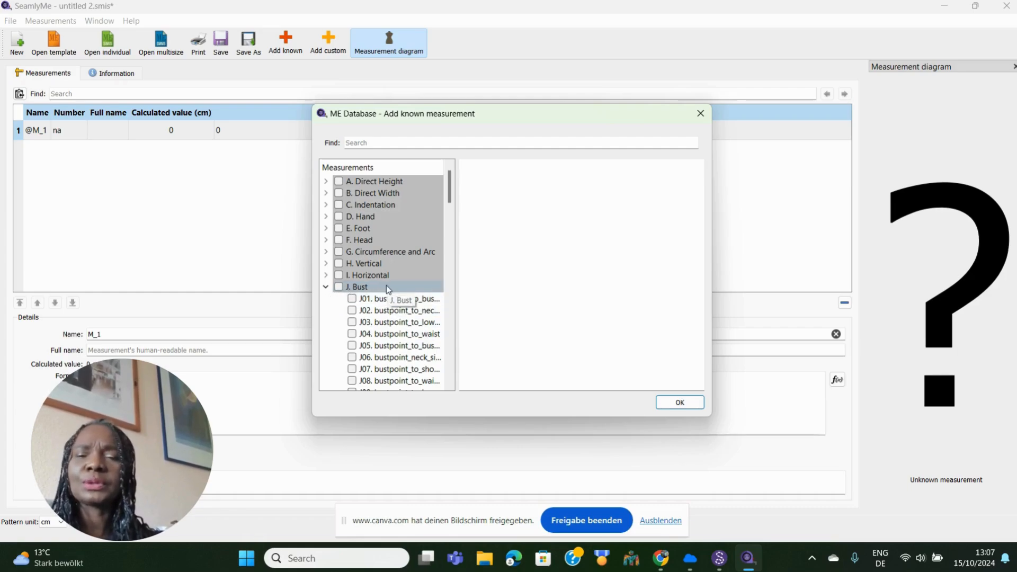
{"action": "left_click", "coordinate": [326, 288]}
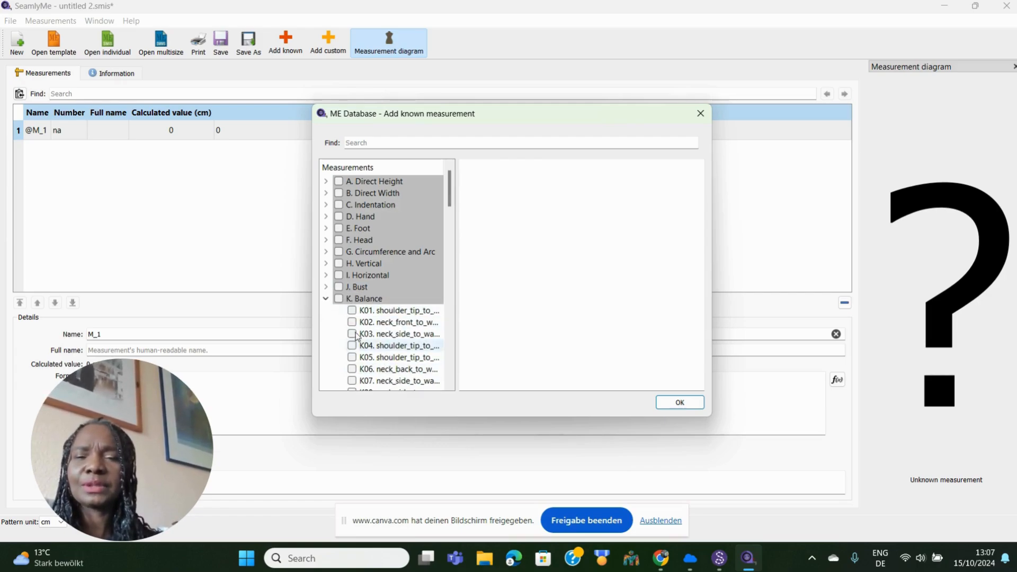
{"action": "left_click", "coordinate": [326, 300]}
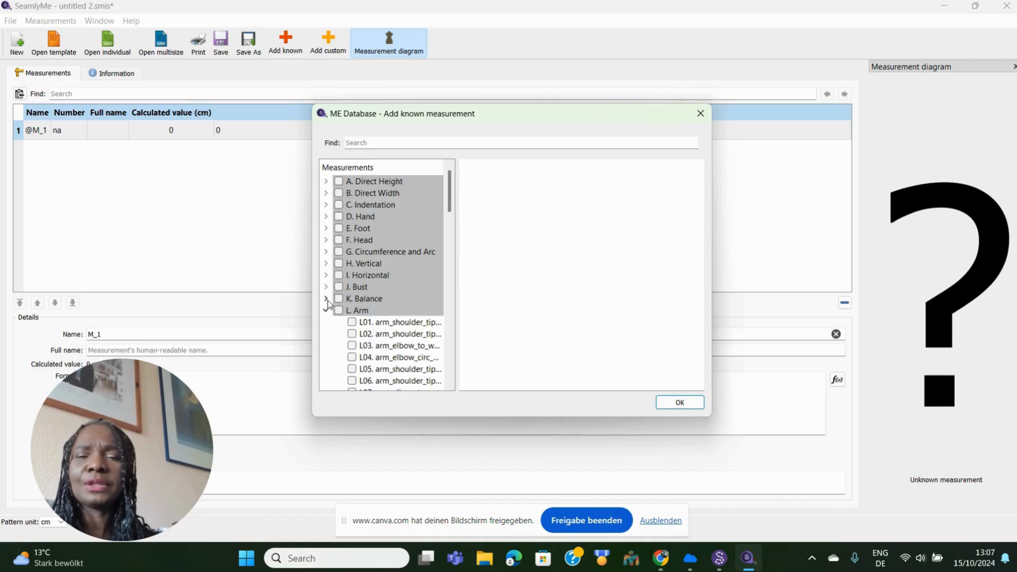
{"action": "left_click", "coordinate": [326, 311]}
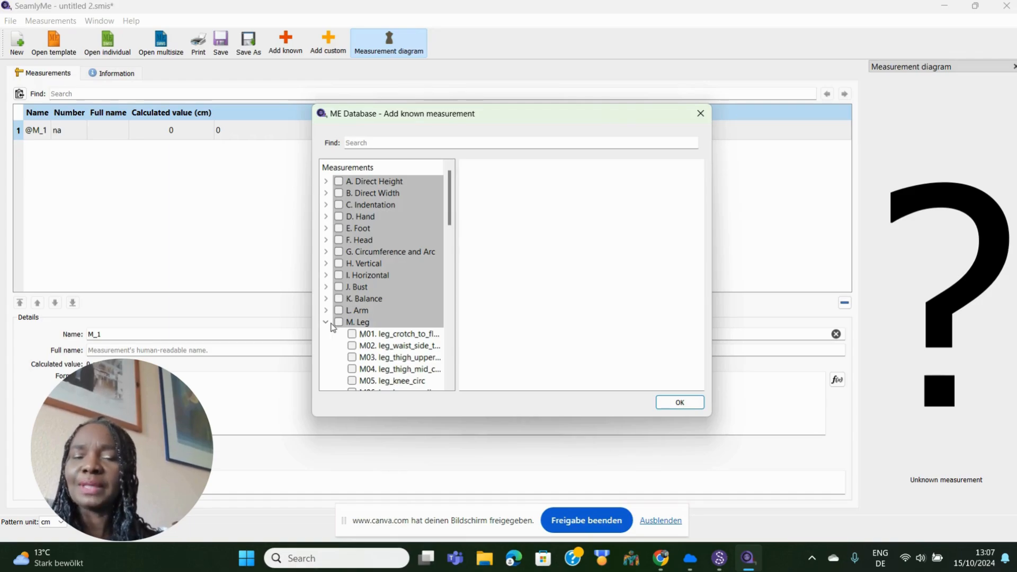
{"action": "left_click", "coordinate": [331, 323]}
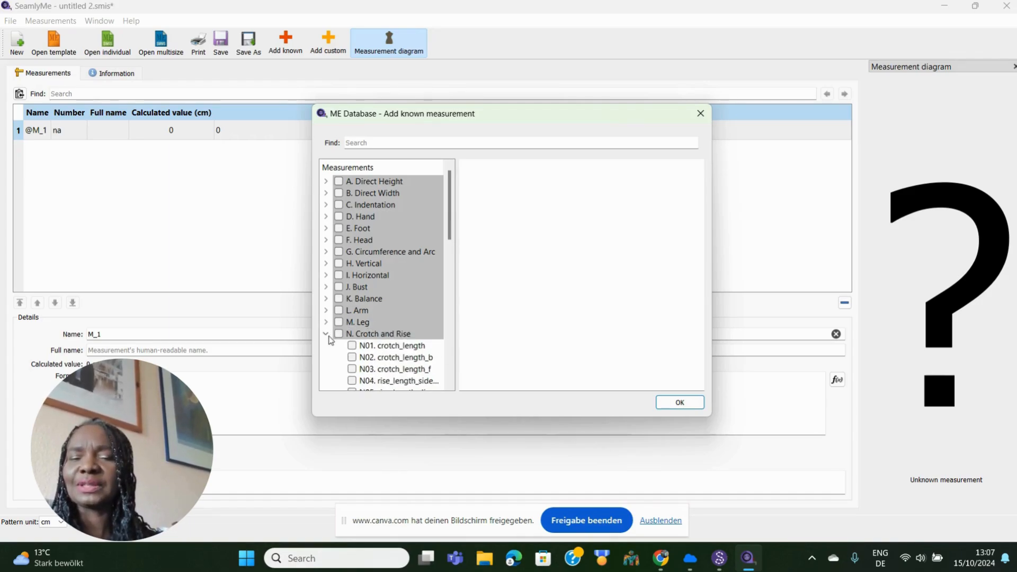
{"action": "left_click", "coordinate": [327, 335]}
{"action": "left_click", "coordinate": [326, 346]}
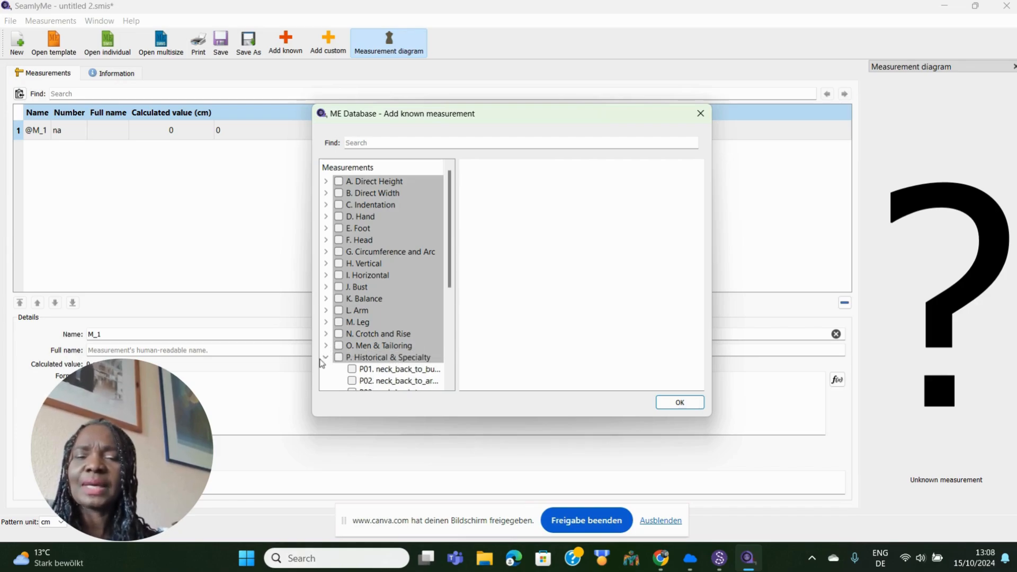
{"action": "left_click", "coordinate": [320, 360]}
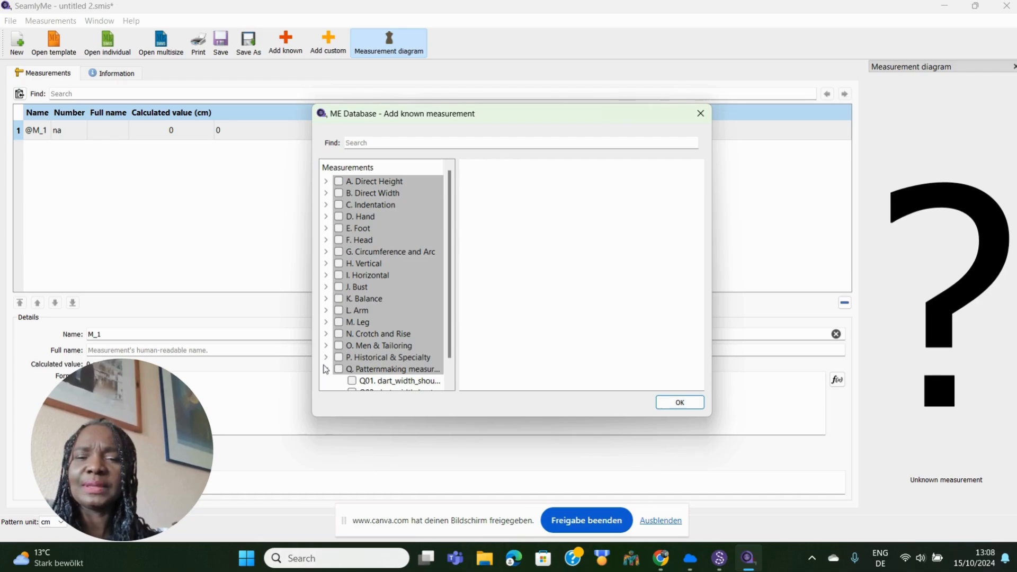
{"action": "left_click", "coordinate": [326, 370]}
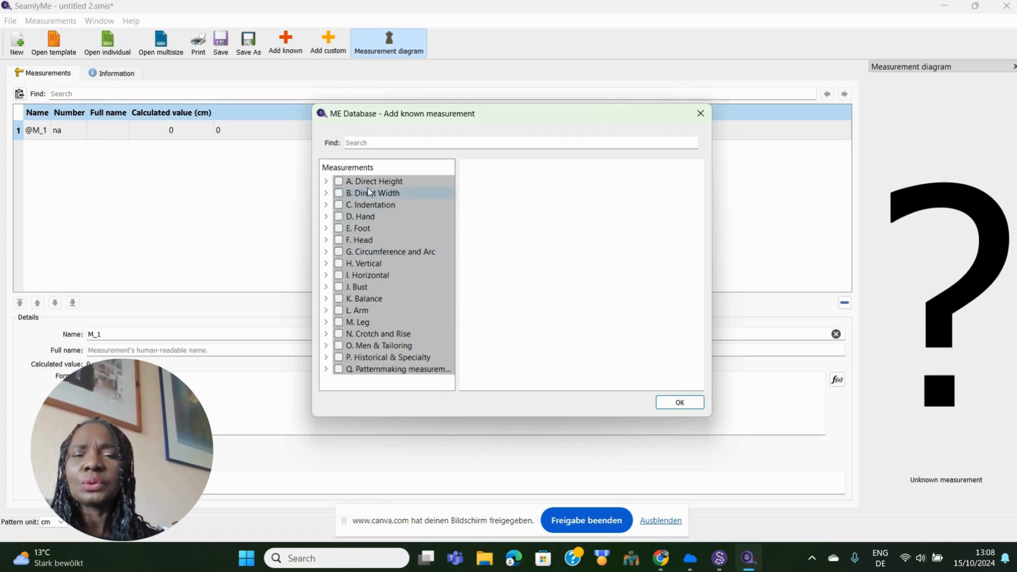
Examine the body diagram of the A01 height measurement in the Direct Height category, then collapse that category
{"action": "left_click", "coordinate": [326, 182]}
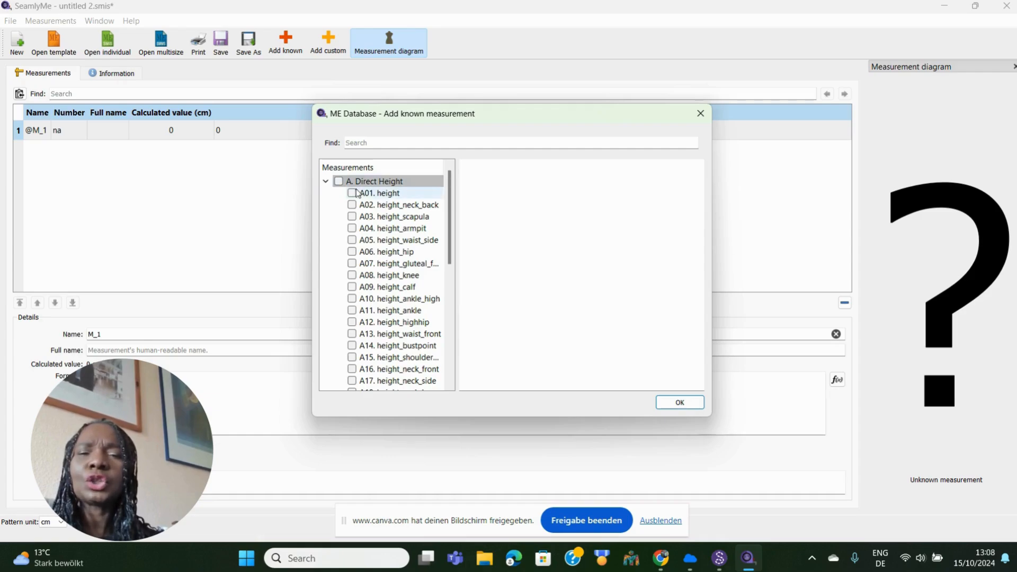
{"action": "left_click", "coordinate": [389, 193]}
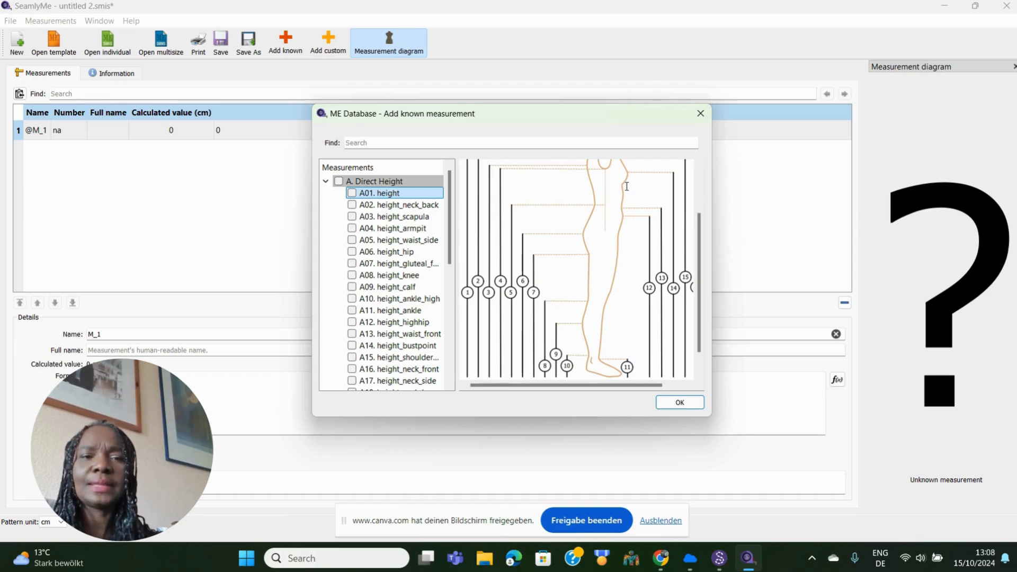
{"action": "left_click_drag", "start_coordinate": [698, 243], "coordinate": [707, 183]}
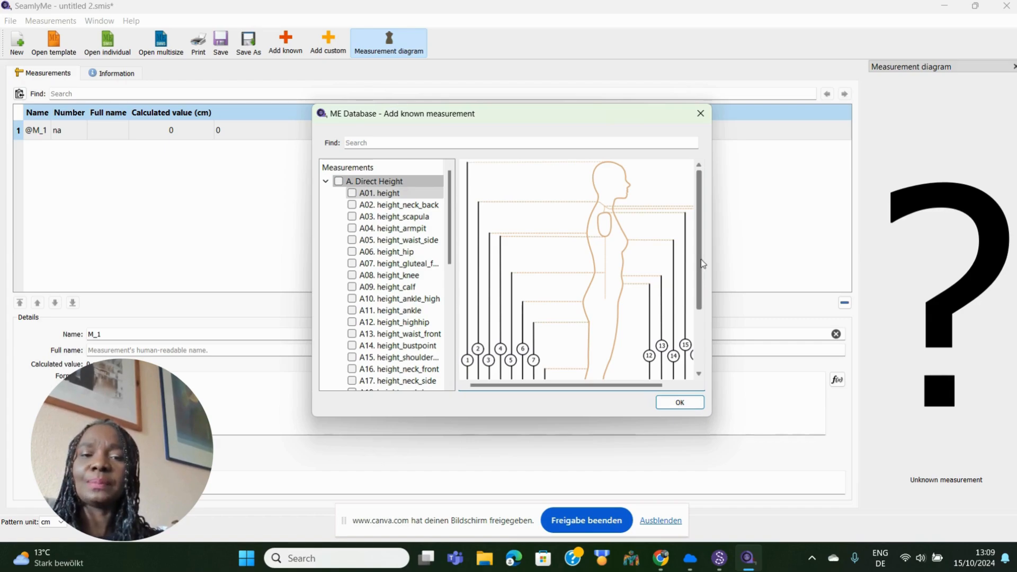
{"action": "left_click_drag", "start_coordinate": [698, 265], "coordinate": [692, 292]}
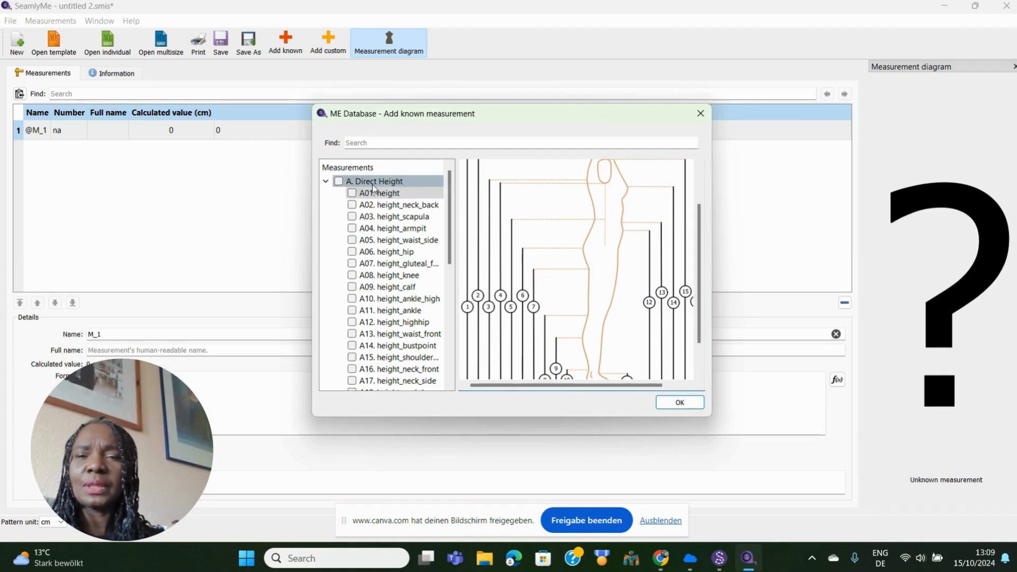
{"action": "left_click", "coordinate": [326, 181]}
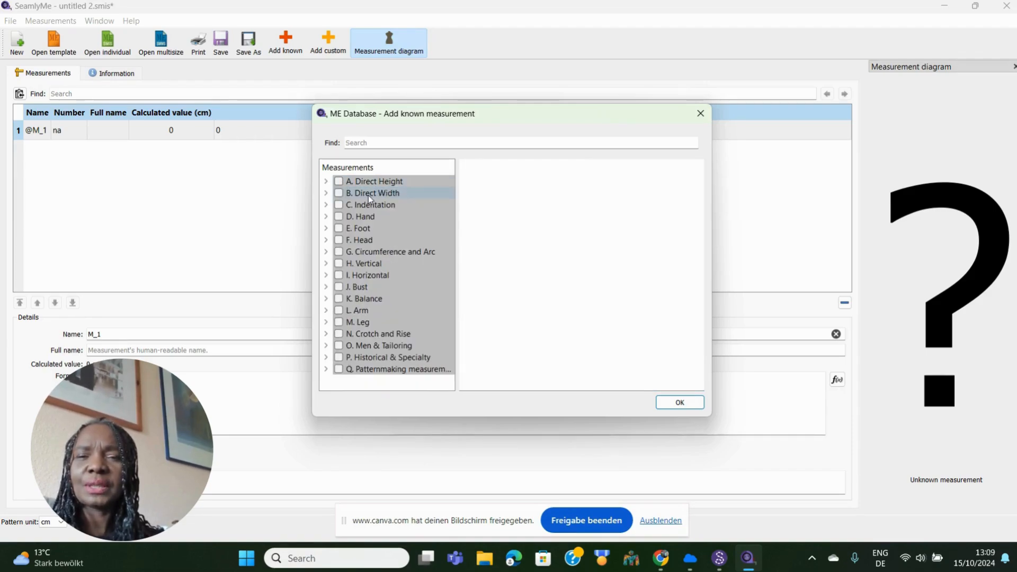
Select the shoulder, bust, waist and hip widths (B01 to B04) in the Direct Width category of the known measurements
{"action": "left_click", "coordinate": [326, 194]}
{"action": "left_click", "coordinate": [402, 209]}
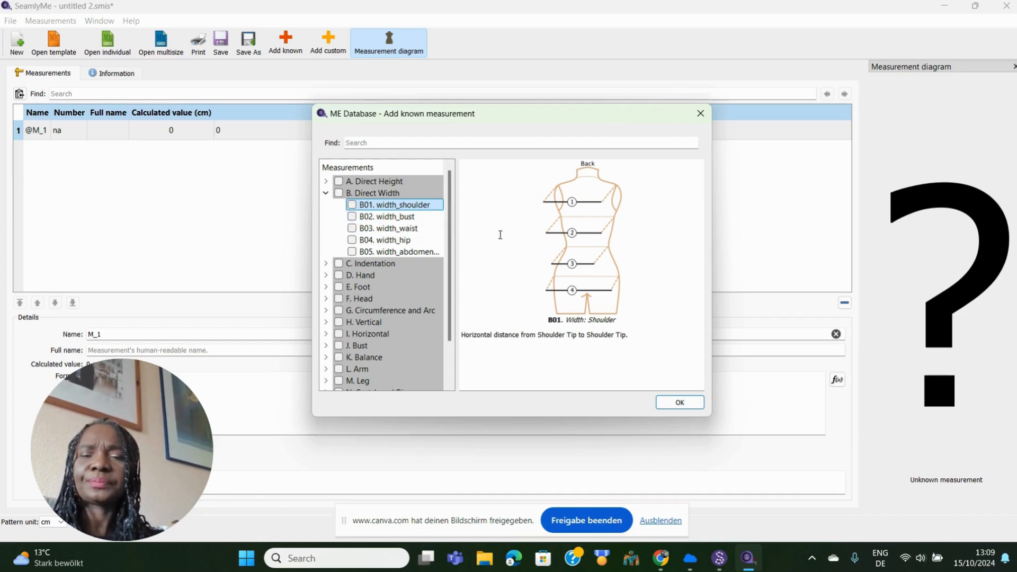
{"action": "left_click", "coordinate": [353, 206]}
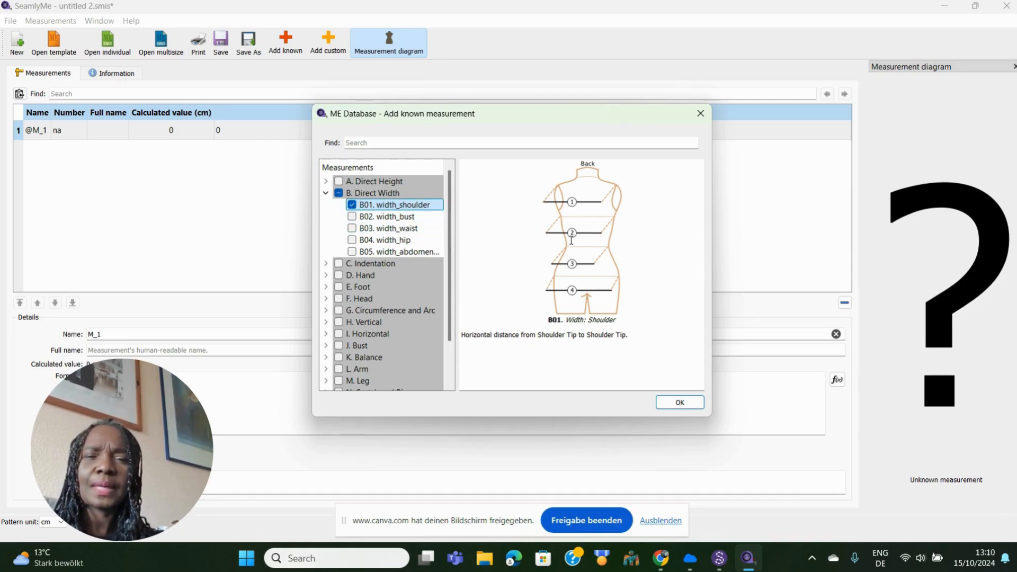
{"action": "left_click", "coordinate": [352, 217]}
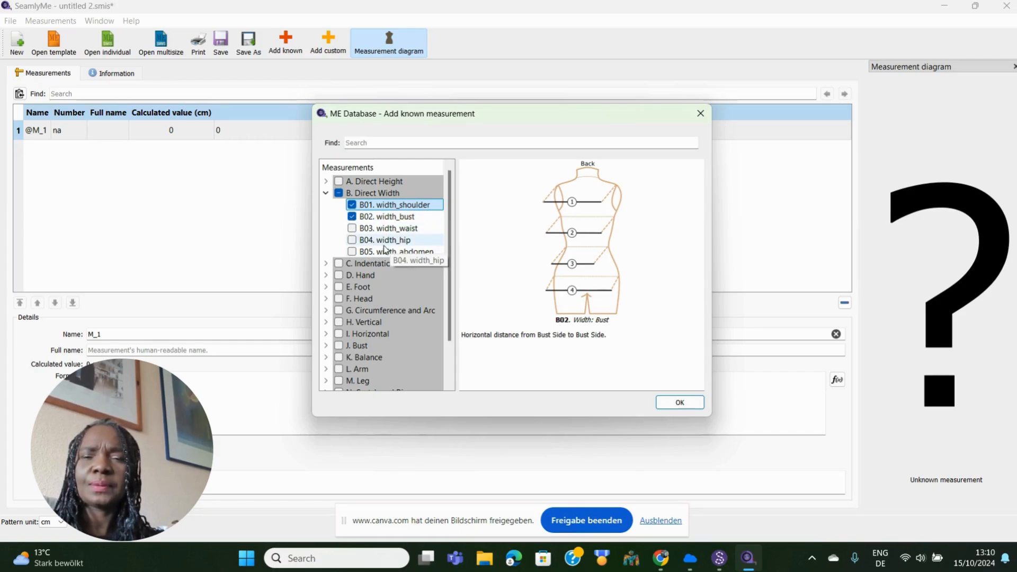
{"action": "left_click", "coordinate": [352, 241]}
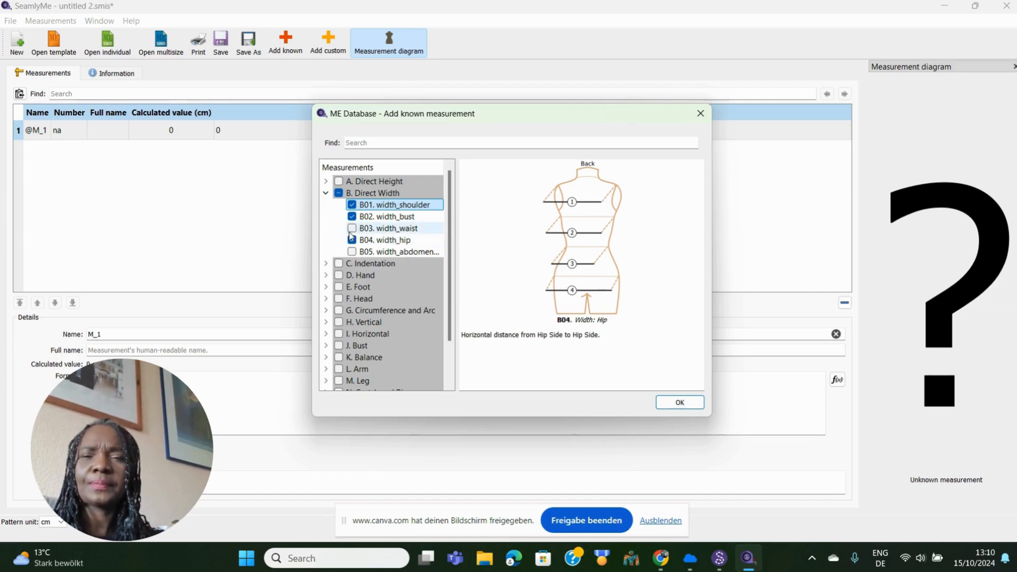
{"action": "left_click", "coordinate": [352, 228]}
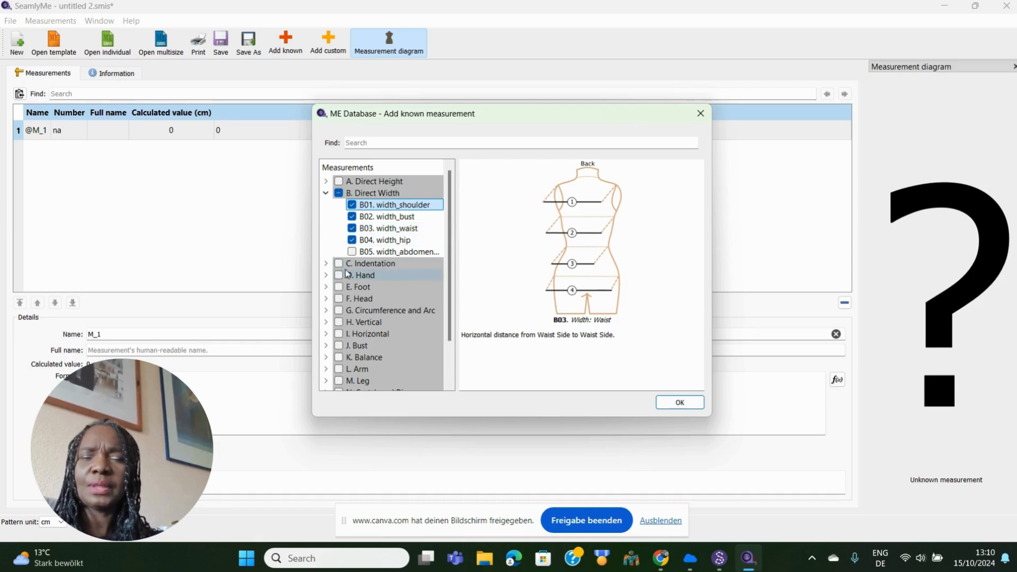
Examine the diagram of the C01 indent_neck_back measurement in the Indentation category, then collapse that category
{"action": "left_click", "coordinate": [327, 264]}
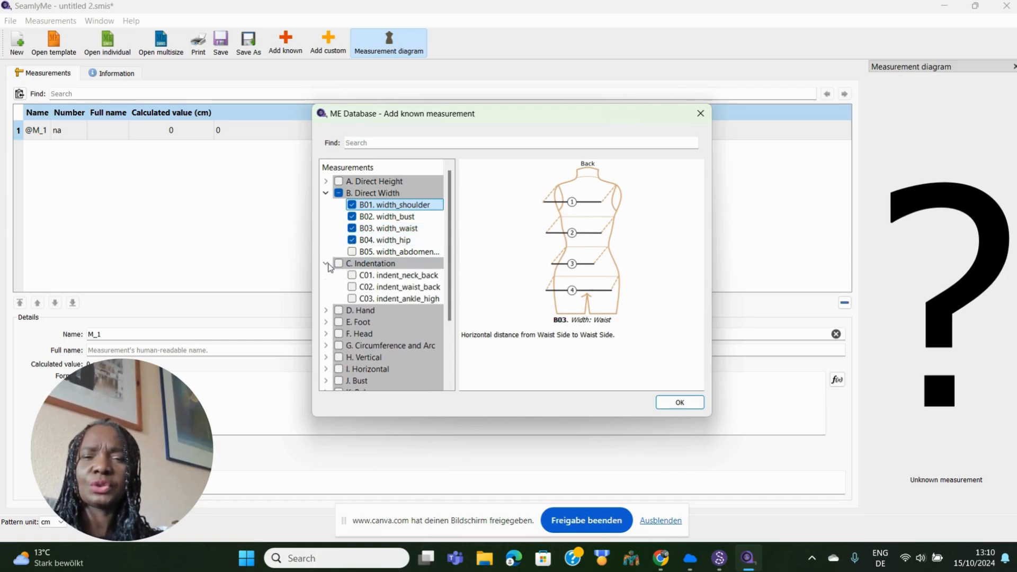
{"action": "left_click", "coordinate": [385, 276]}
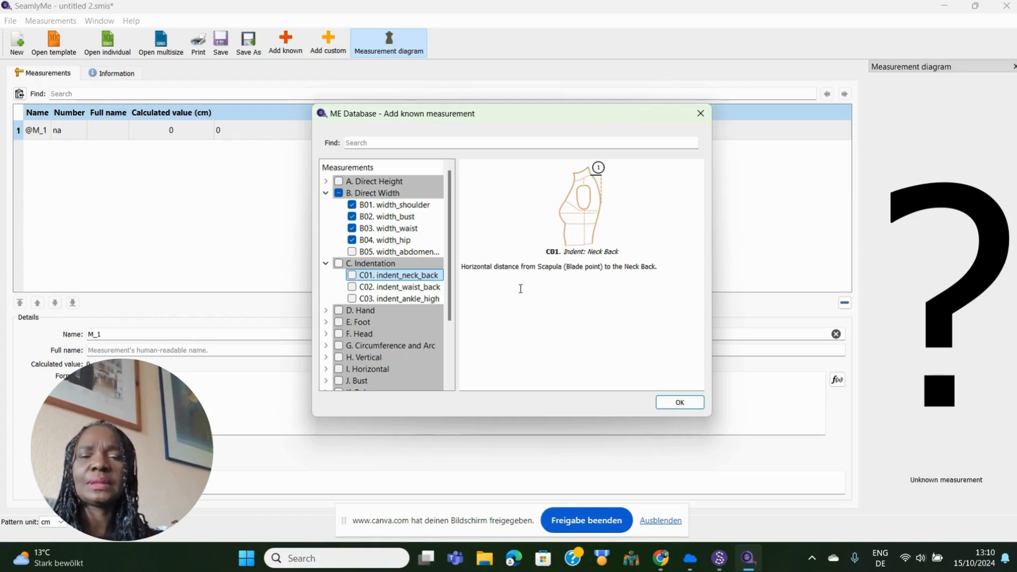
{"action": "left_click", "coordinate": [326, 263]}
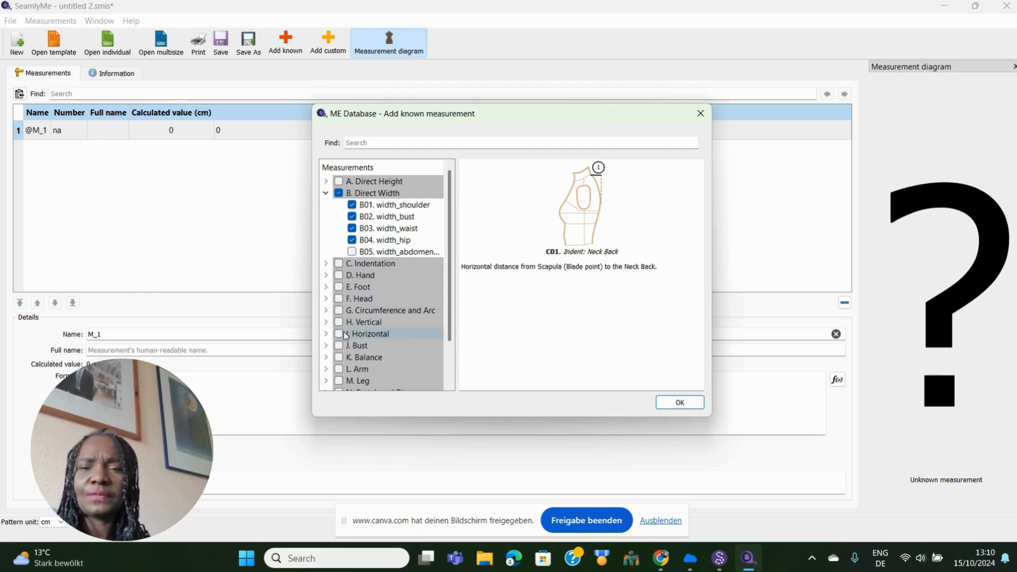
Examine the diagram of the G01 neck_mid_circ measurement in the Circumference and Arc category
{"action": "left_click", "coordinate": [326, 311]}
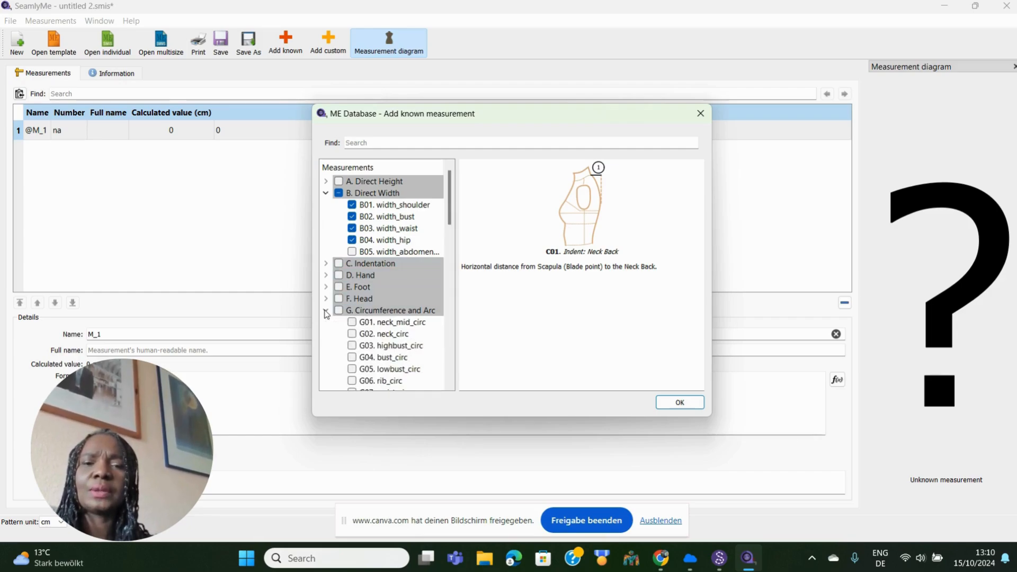
{"action": "left_click_drag", "start_coordinate": [449, 212], "coordinate": [449, 246]}
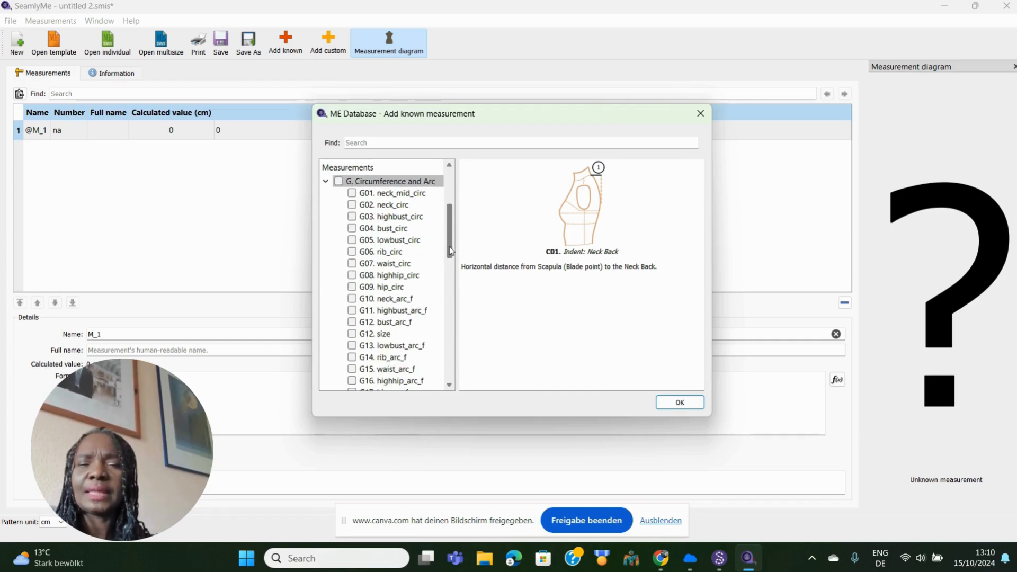
{"action": "left_click", "coordinate": [398, 195]}
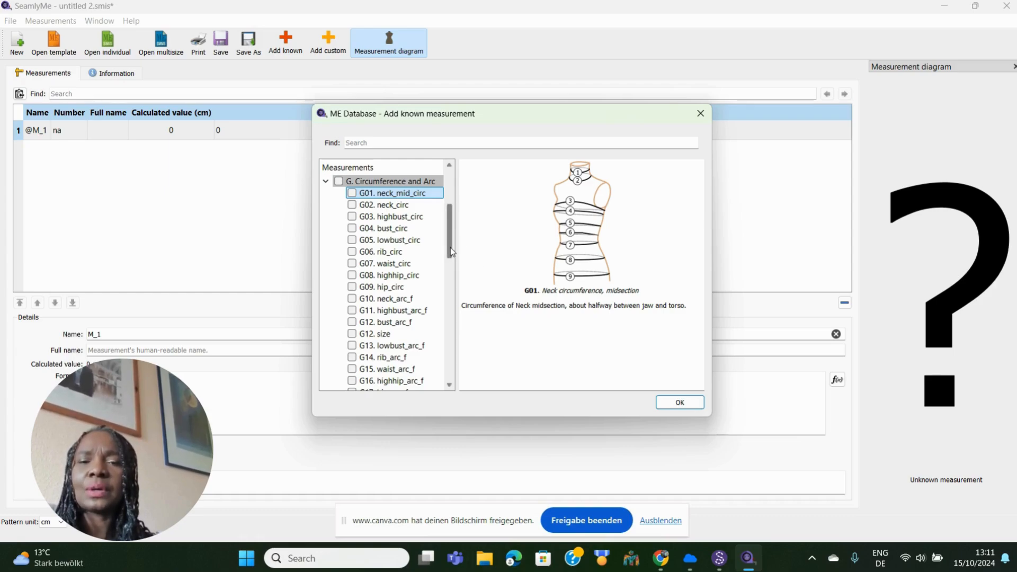
Check the remaining known measurement categories and add all selected measurements to the file
{"action": "left_click_drag", "start_coordinate": [450, 247], "coordinate": [451, 277]}
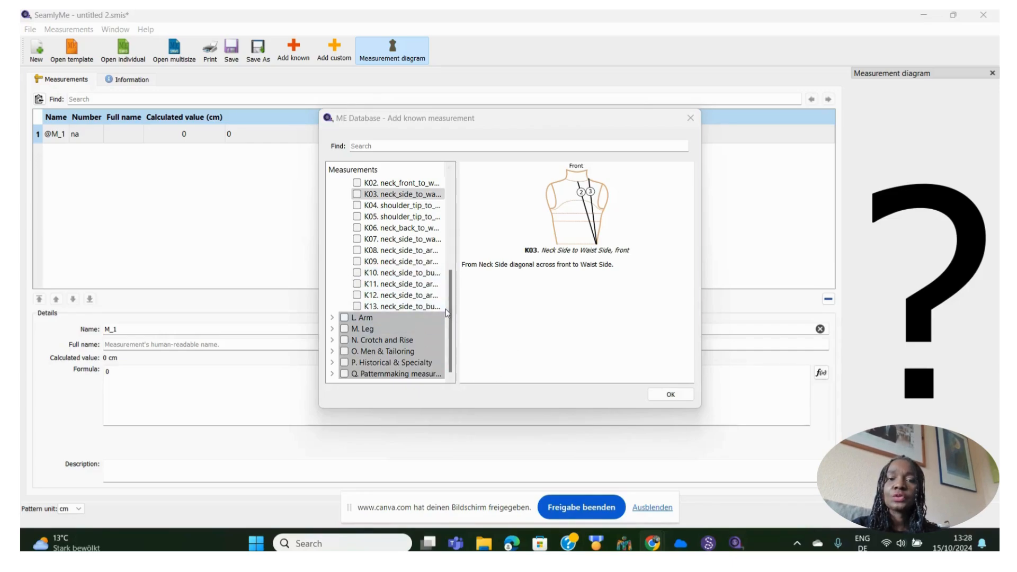
{"action": "left_click_drag", "start_coordinate": [452, 316], "coordinate": [452, 358]}
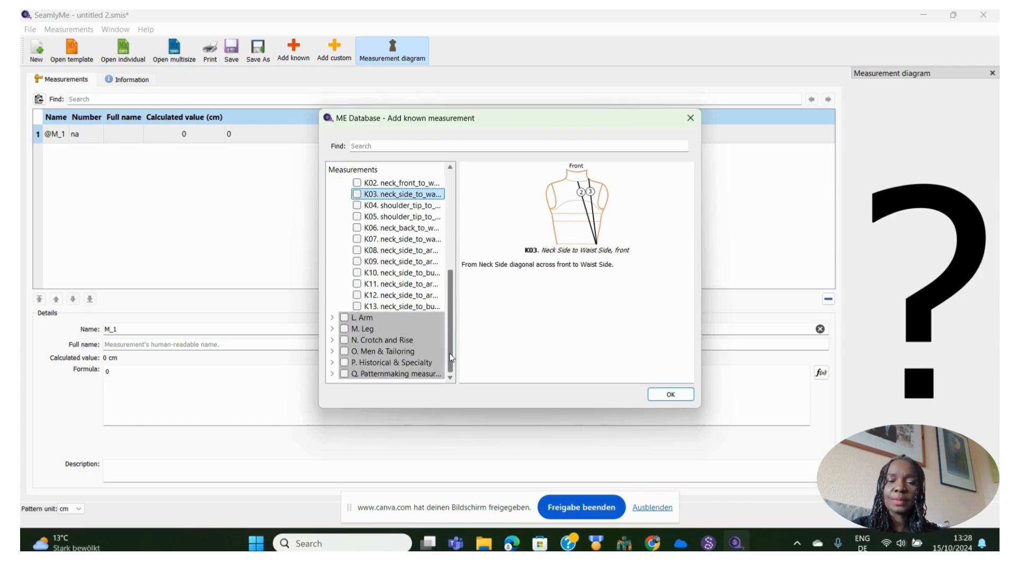
{"action": "left_click", "coordinate": [671, 395]}
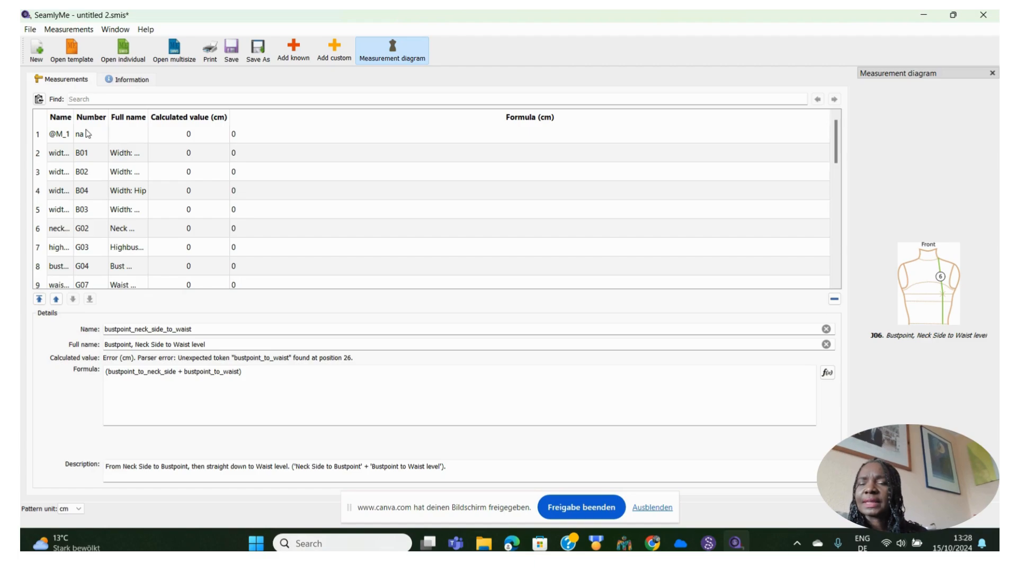
Review the details and diagrams of the added shoulder, bust and hip width measurements (B01, B02, B04)
{"action": "left_click", "coordinate": [127, 157]}
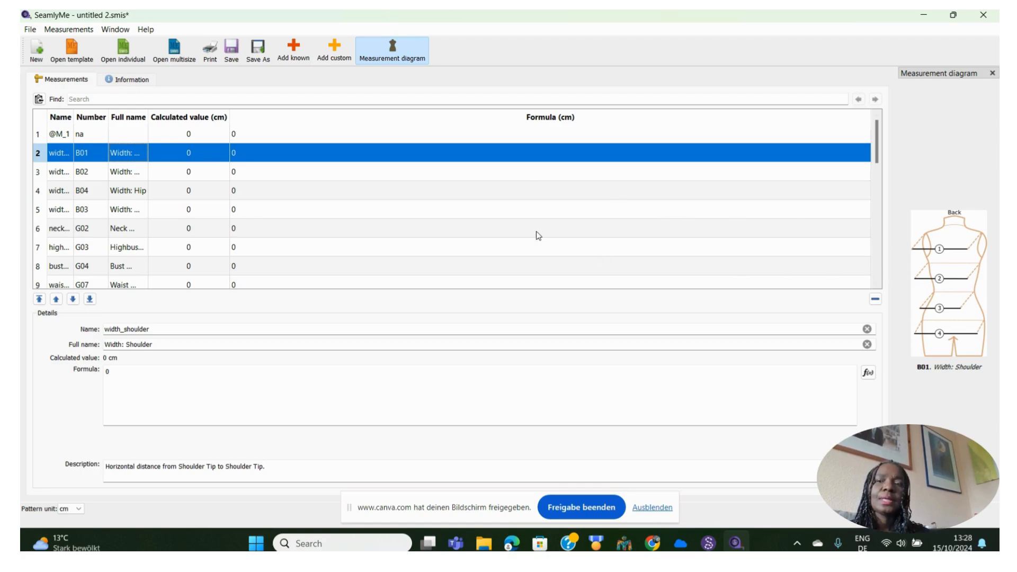
{"action": "left_click", "coordinate": [119, 177]}
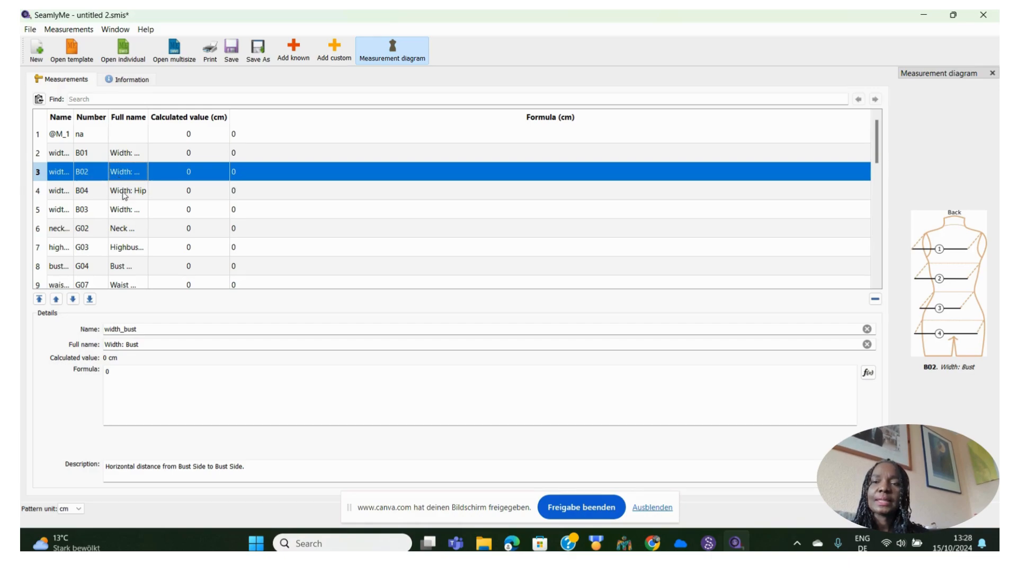
{"action": "left_click", "coordinate": [125, 194]}
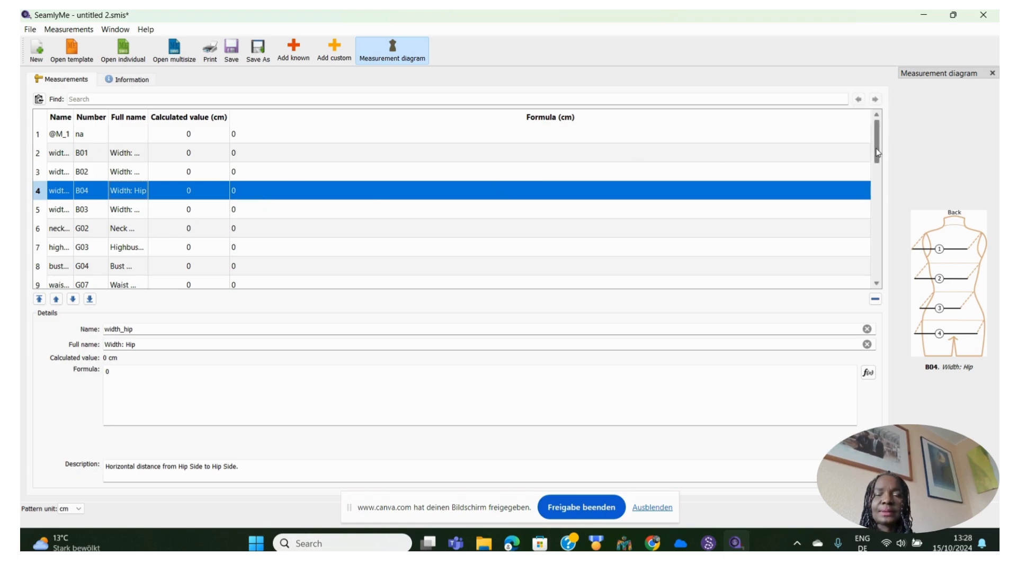
{"action": "left_click_drag", "start_coordinate": [877, 153], "coordinate": [871, 123]}
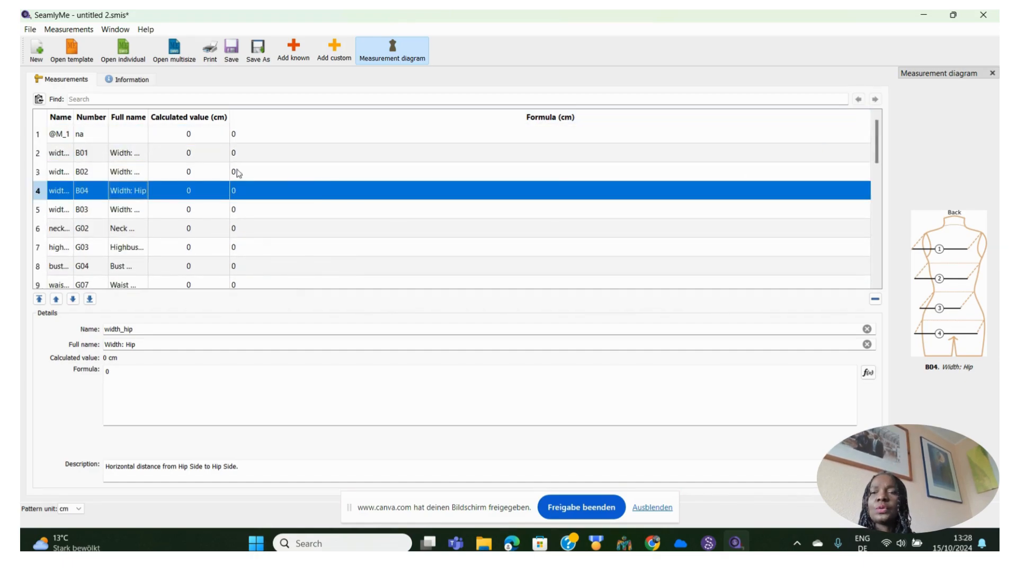
Set the formula of the B01 shoulder width to 1 and empty its formula field again
{"action": "left_click", "coordinate": [93, 154]}
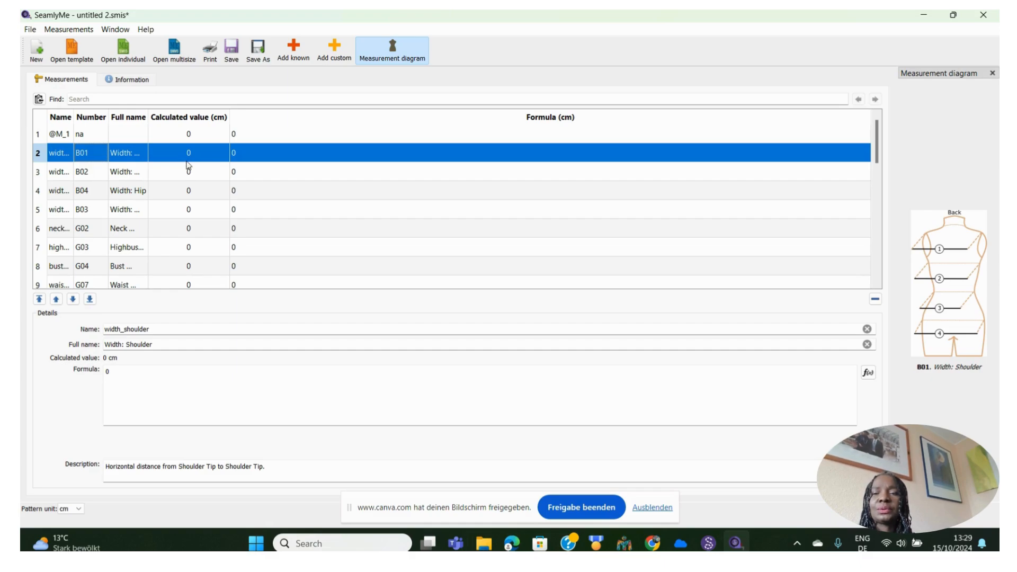
{"action": "left_click", "coordinate": [114, 371]}
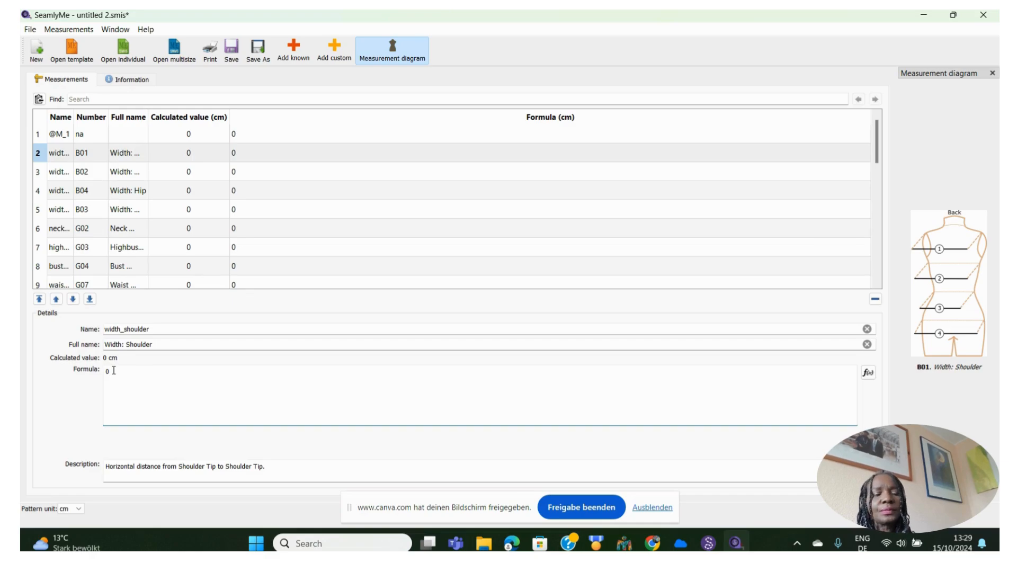
{"action": "key", "text": "BackSpace"}
{"action": "type", "text": "1"}
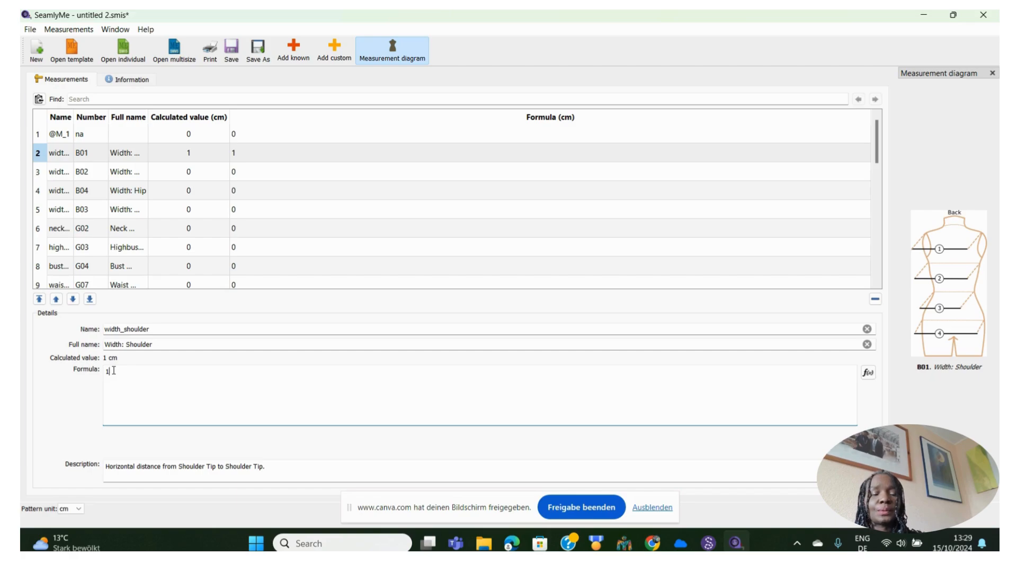
{"action": "key", "text": "BackSpace"}
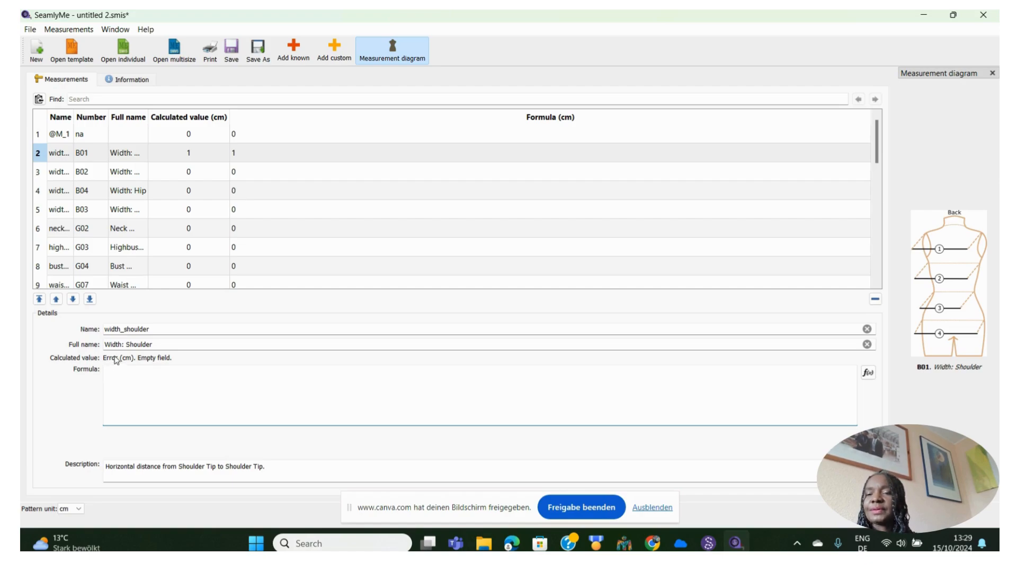
Examine the details and diagrams of the B02 bust width and G03 highbust circumference, including the highbust formula
{"action": "left_click", "coordinate": [60, 175]}
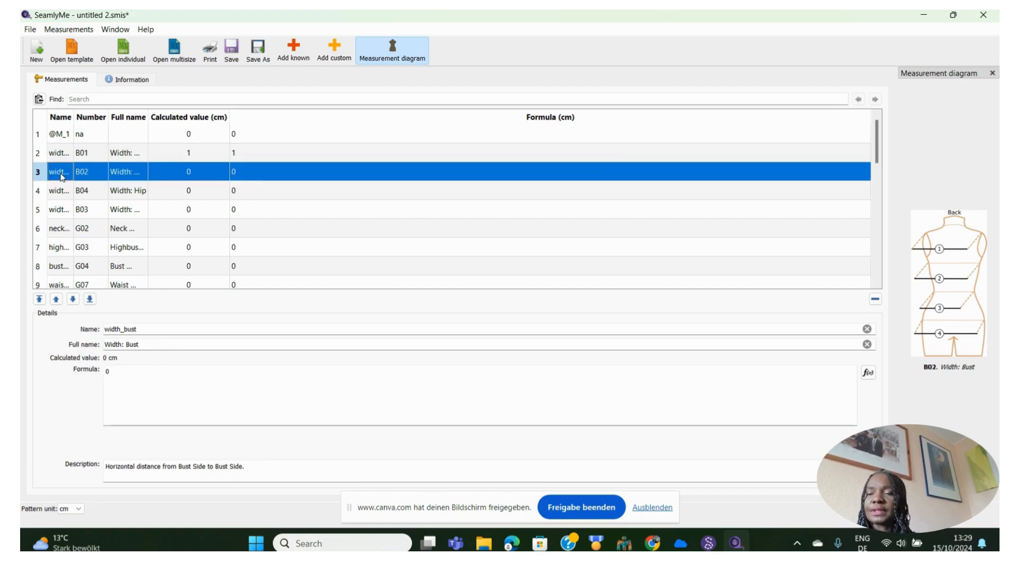
{"action": "left_click", "coordinate": [73, 247]}
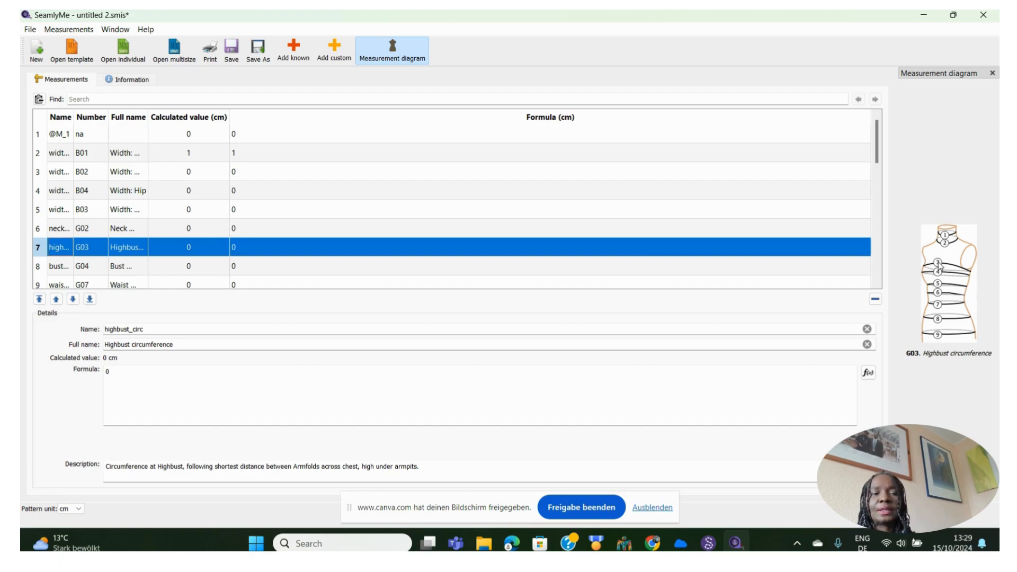
{"action": "left_click", "coordinate": [114, 372]}
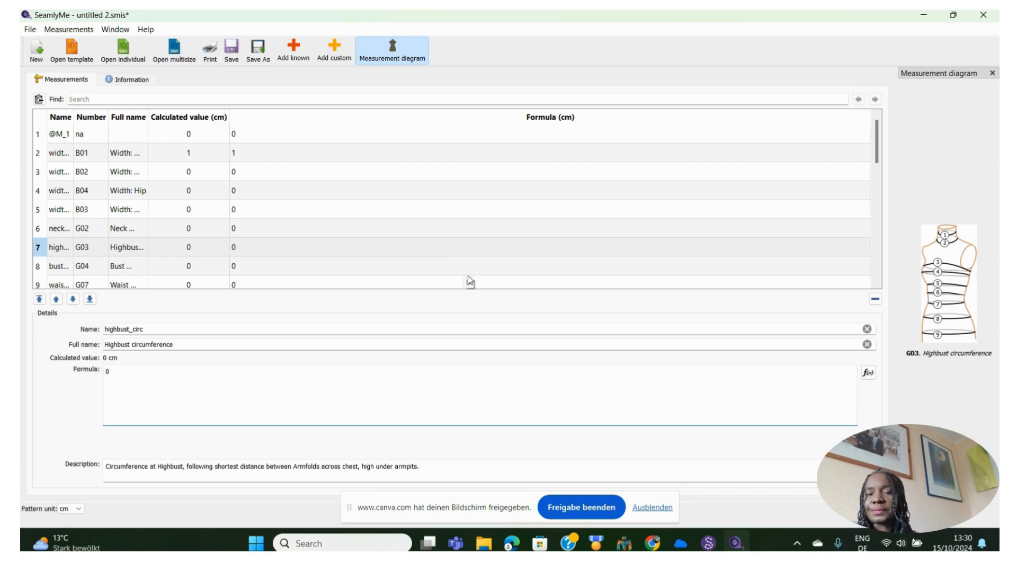
{"action": "left_click", "coordinate": [585, 510]}
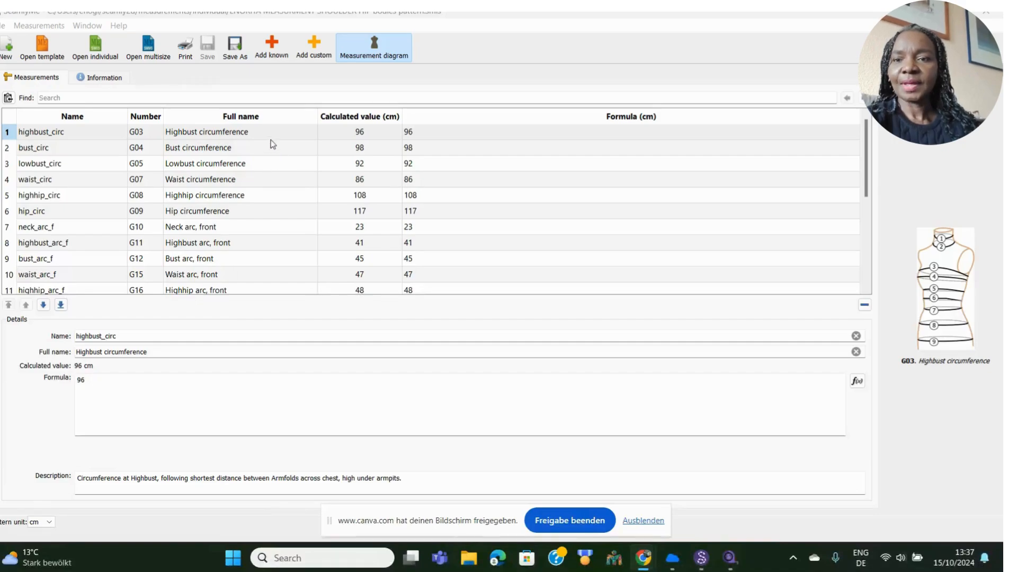
Widen the Name column slightly and review the completed measurements and formulas down to J01 Bustpoint to Bustpoint, selecting the G16 front highhip arc
{"action": "left_click", "coordinate": [129, 108]}
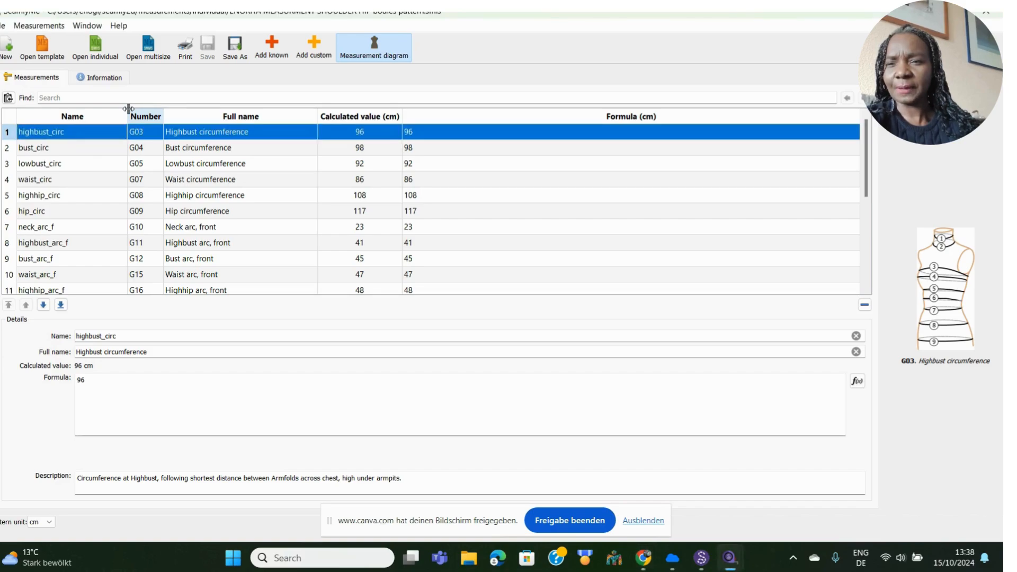
{"action": "mouse_move", "coordinate": [129, 109]}
{"action": "left_mouse_down"}
{"action": "mouse_move", "coordinate": [87, 110]}
{"action": "mouse_move", "coordinate": [131, 113]}
{"action": "left_mouse_up"}
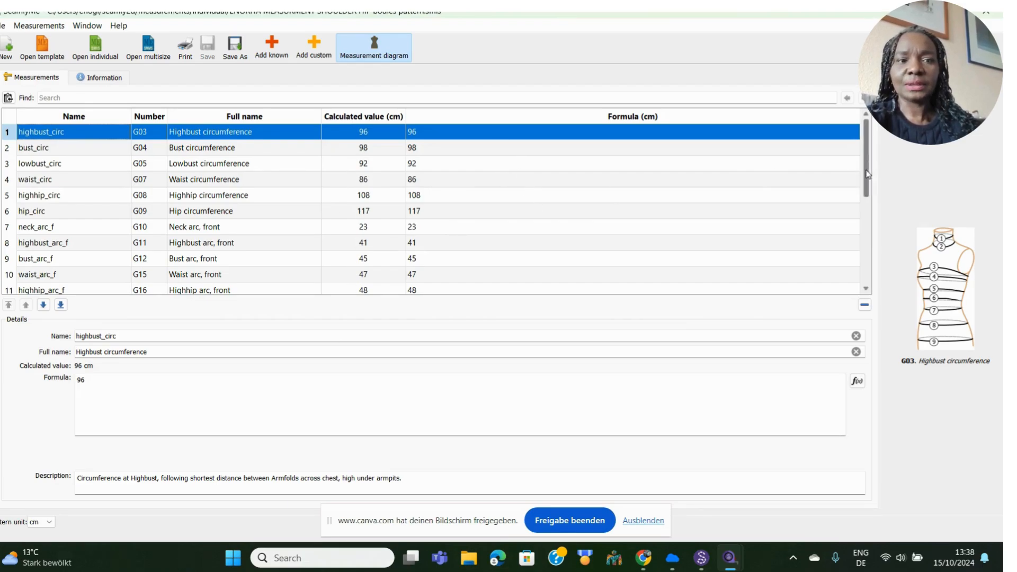
{"action": "left_click_drag", "start_coordinate": [867, 174], "coordinate": [871, 227]}
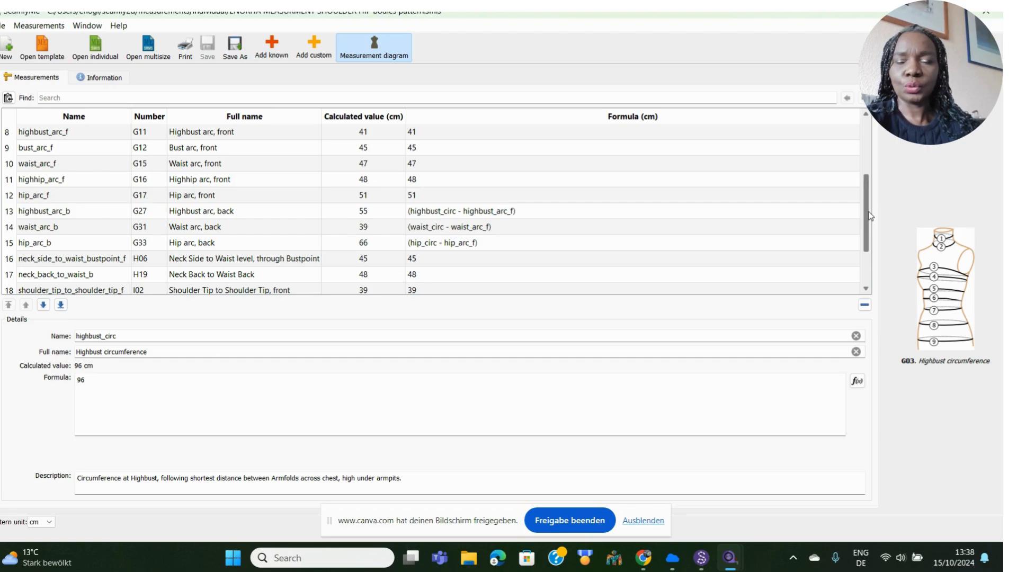
{"action": "scroll", "coordinate": [869, 214], "scroll_direction": "down", "scroll_amount": 3}
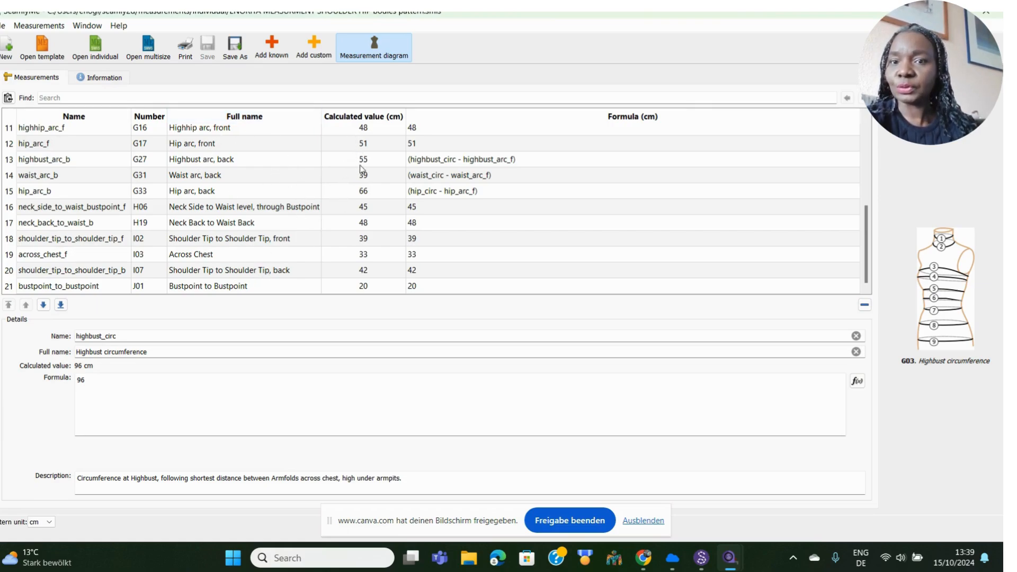
{"action": "left_click", "coordinate": [118, 134]}
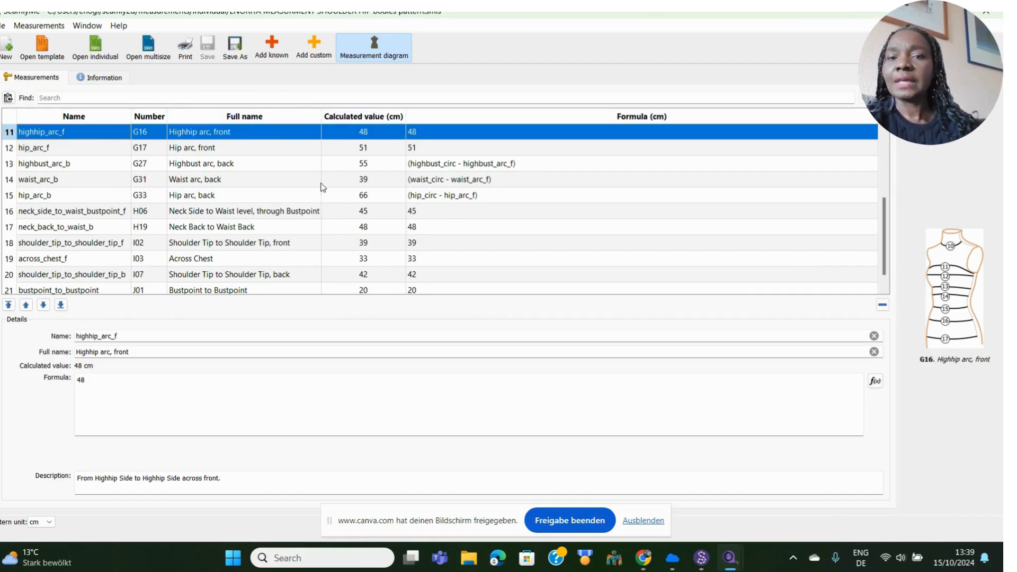
Print the individual measurement table with Microsoft Print to PDF, with printing to file turned on
{"action": "left_click", "coordinate": [185, 47]}
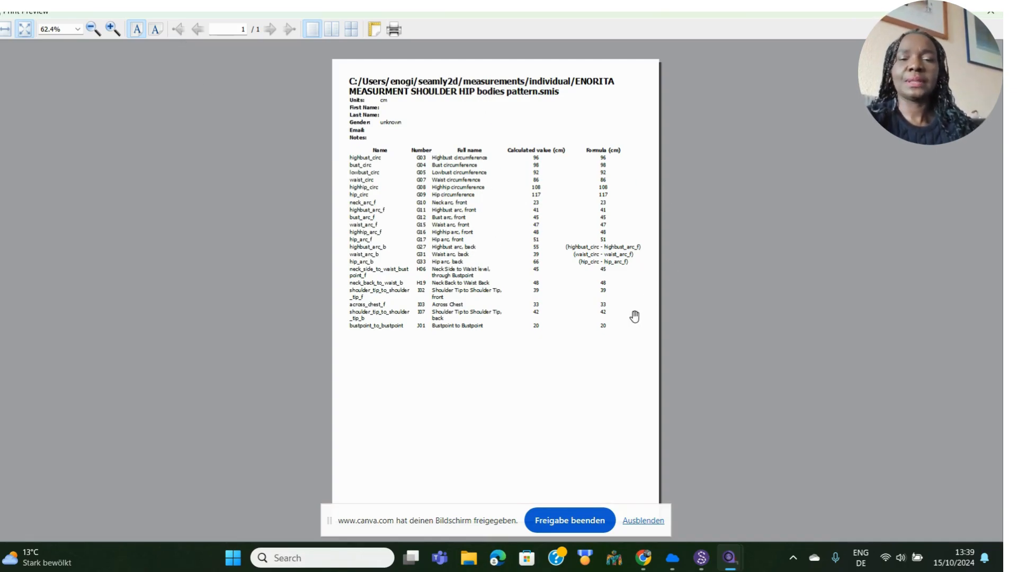
{"action": "left_click", "coordinate": [392, 34]}
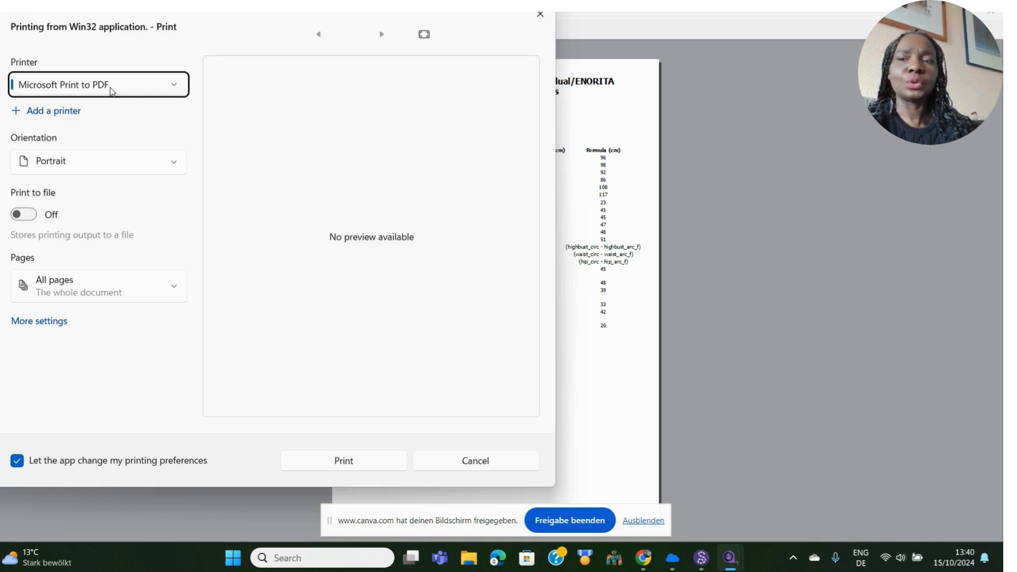
{"action": "left_click", "coordinate": [32, 215]}
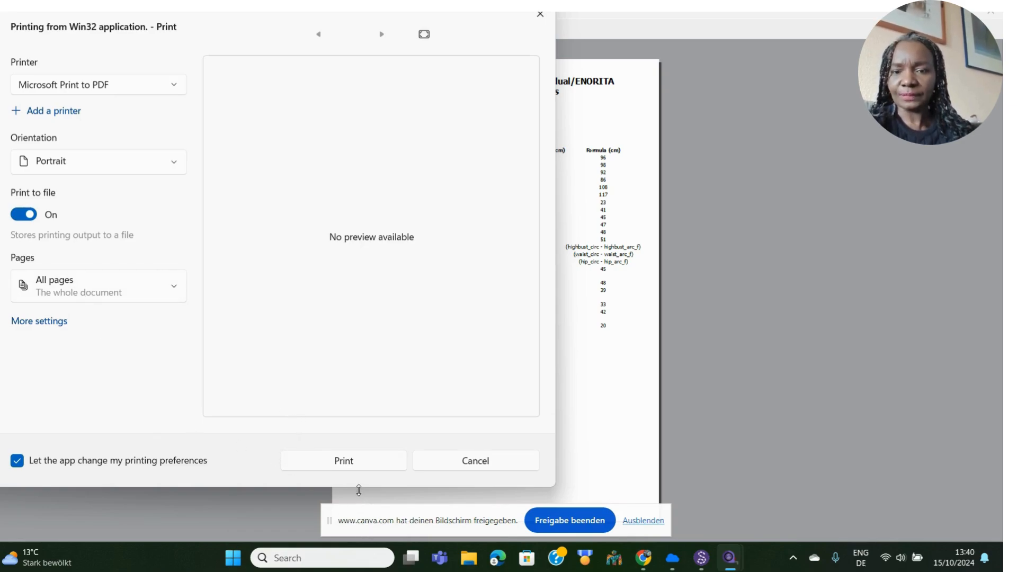
{"action": "left_click", "coordinate": [349, 462]}
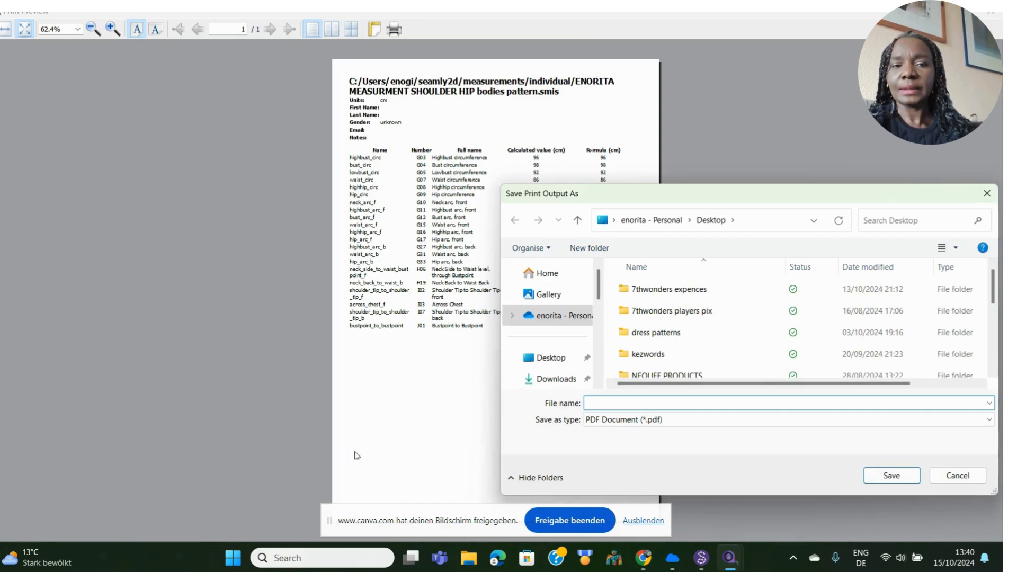
Save the PDF on the Desktop, naming it "measurement for seamly 2D" followed by the owner's first name
{"action": "left_click", "coordinate": [548, 363]}
{"action": "left_click", "coordinate": [610, 405]}
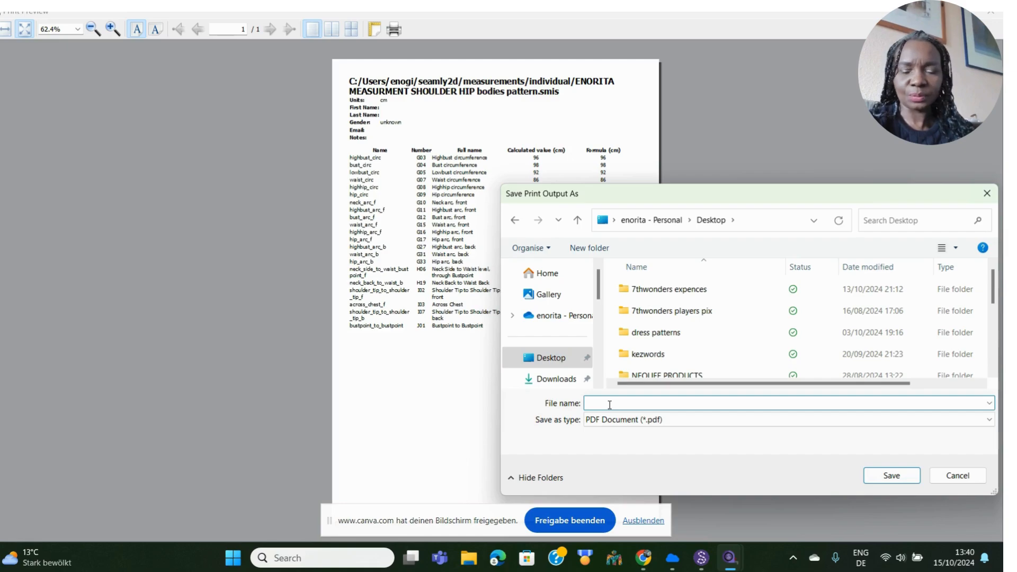
{"action": "type", "text": "measure"}
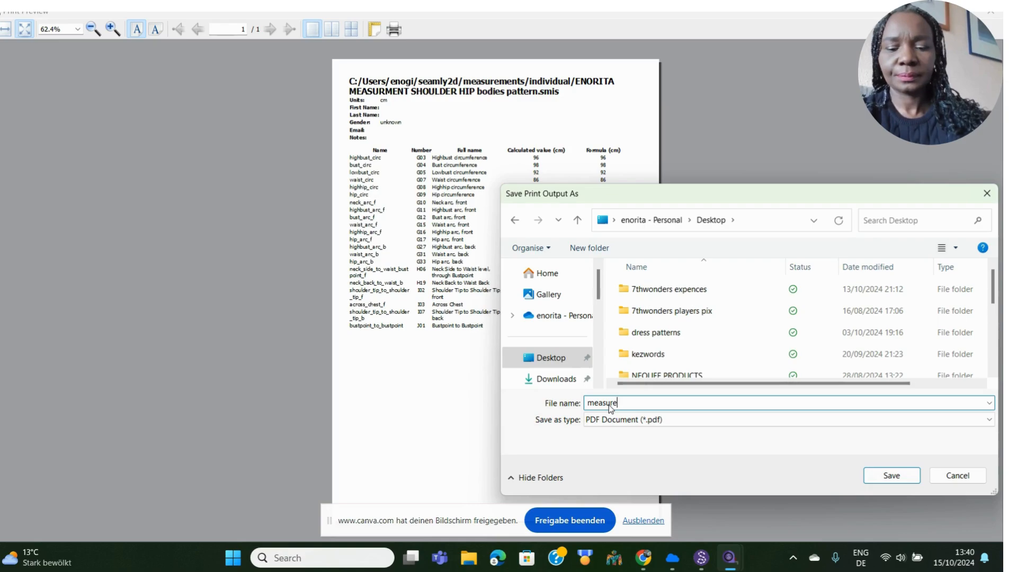
{"action": "type", "text": "ment for"}
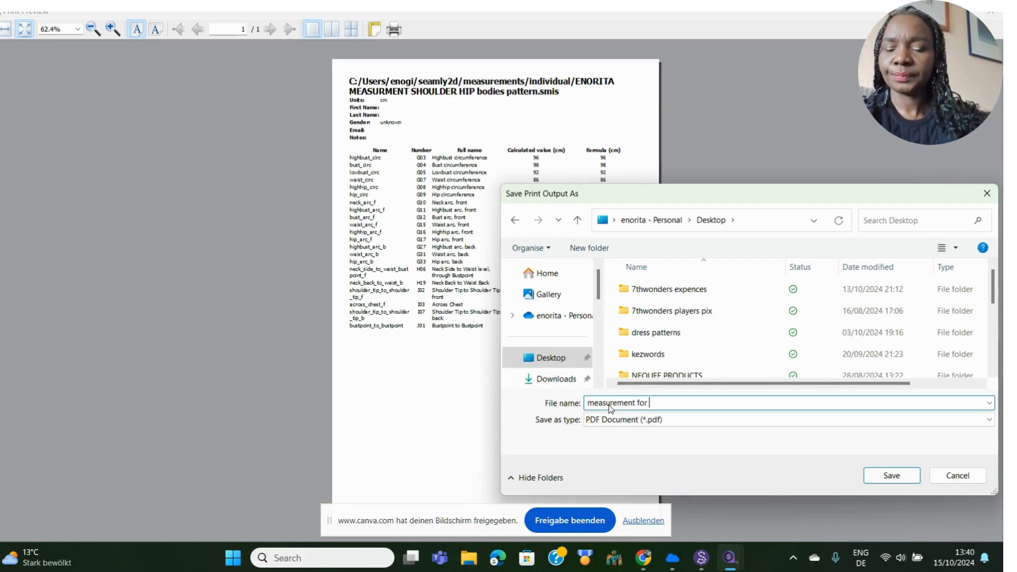
{"action": "type", "text": " seam"}
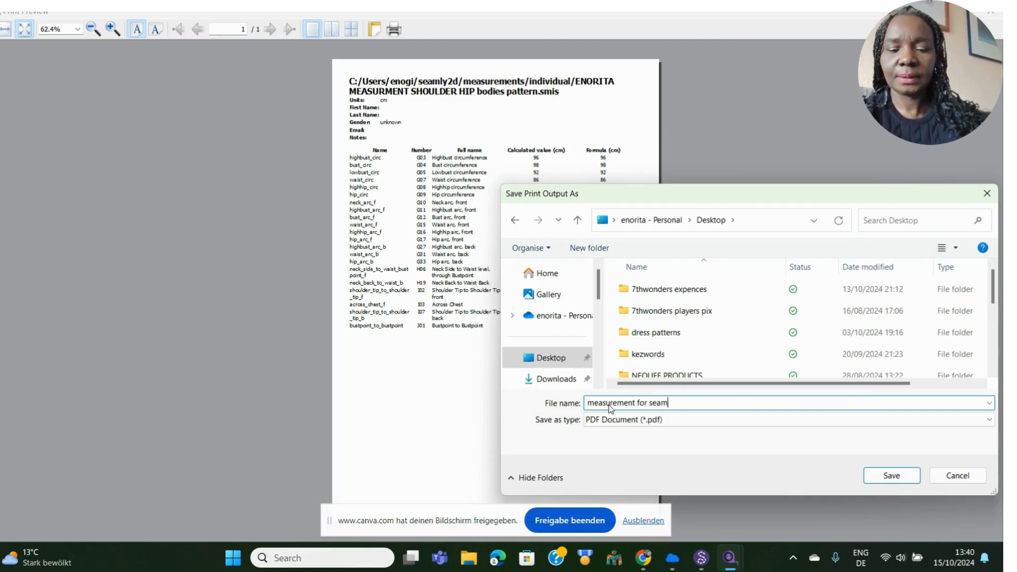
{"action": "type", "text": "ly "}
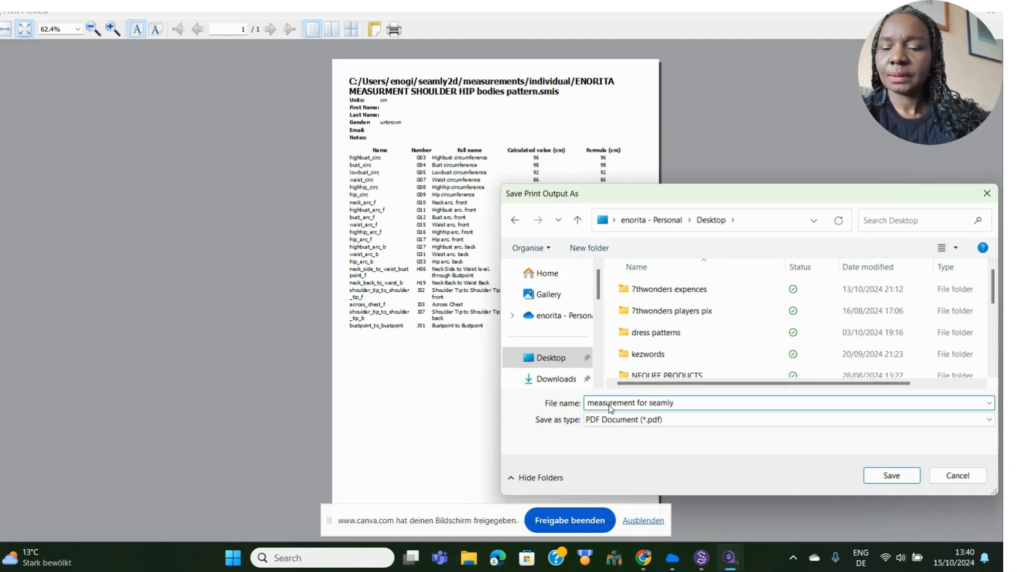
{"action": "type", "text": "\"D"}
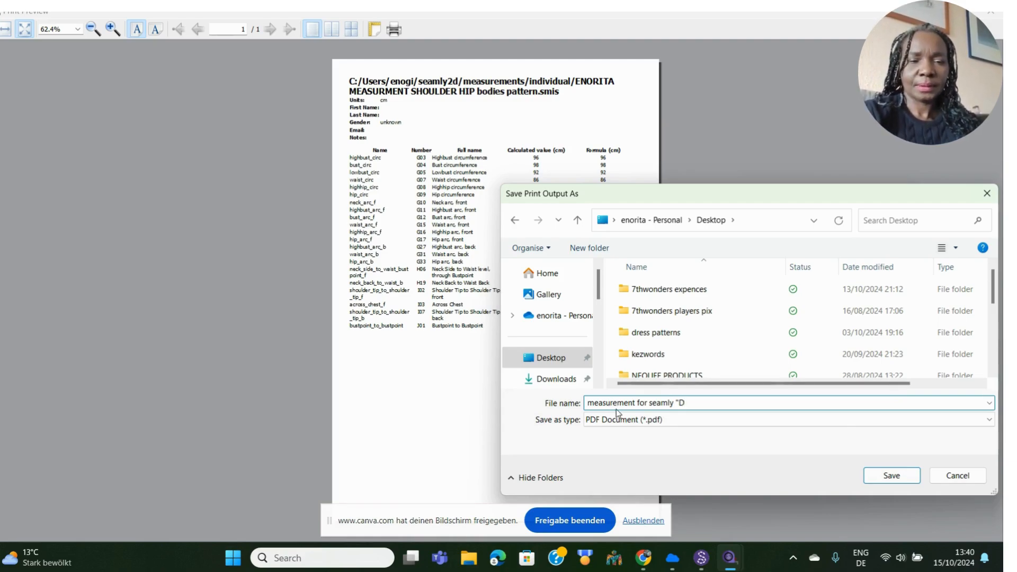
{"action": "key", "text": "BackSpace"}
{"action": "key", "text": "BackSpace"}
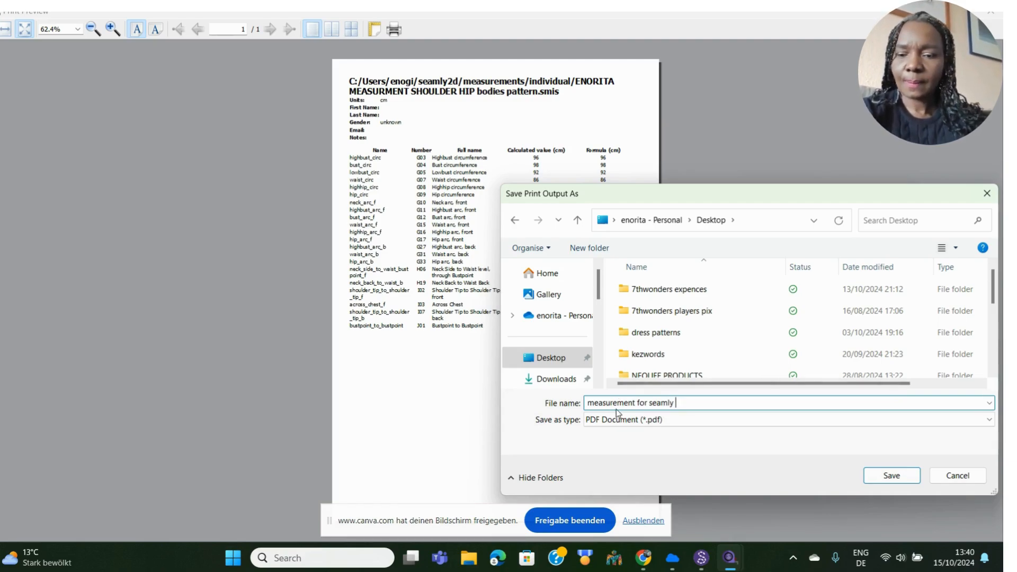
{"action": "type", "text": "2D"}
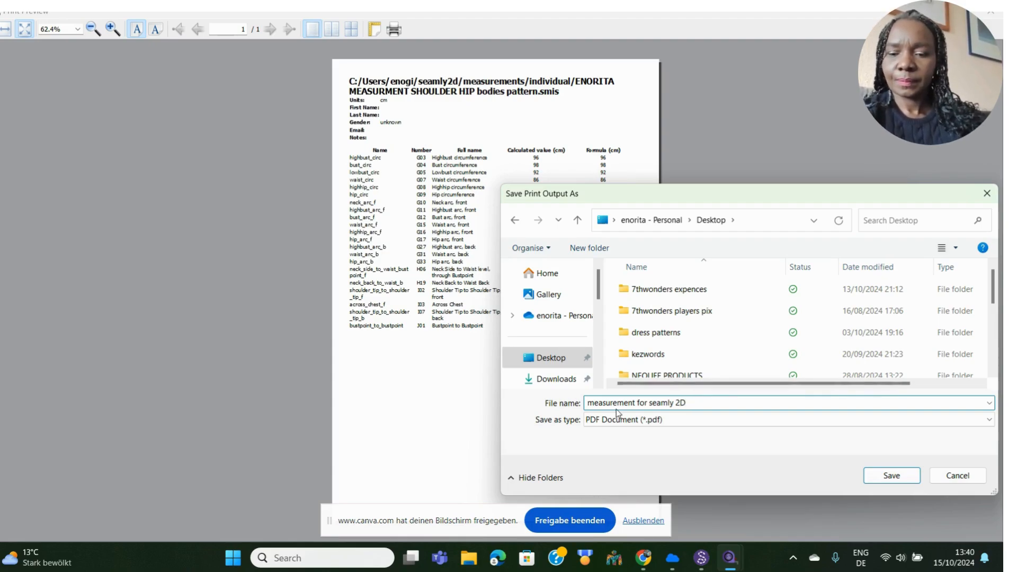
{"action": "type", "text": " e"}
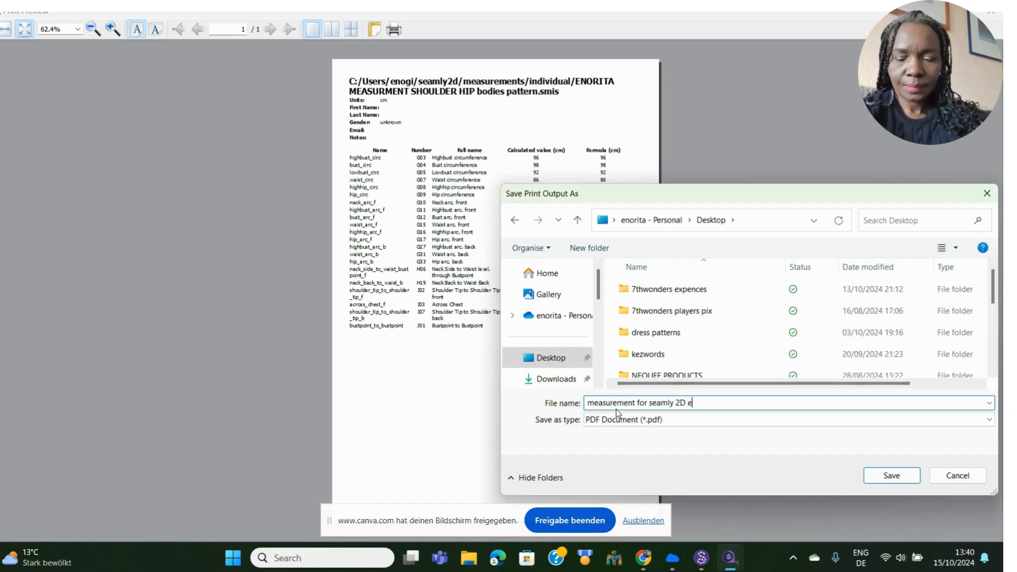
{"action": "type", "text": "nor"}
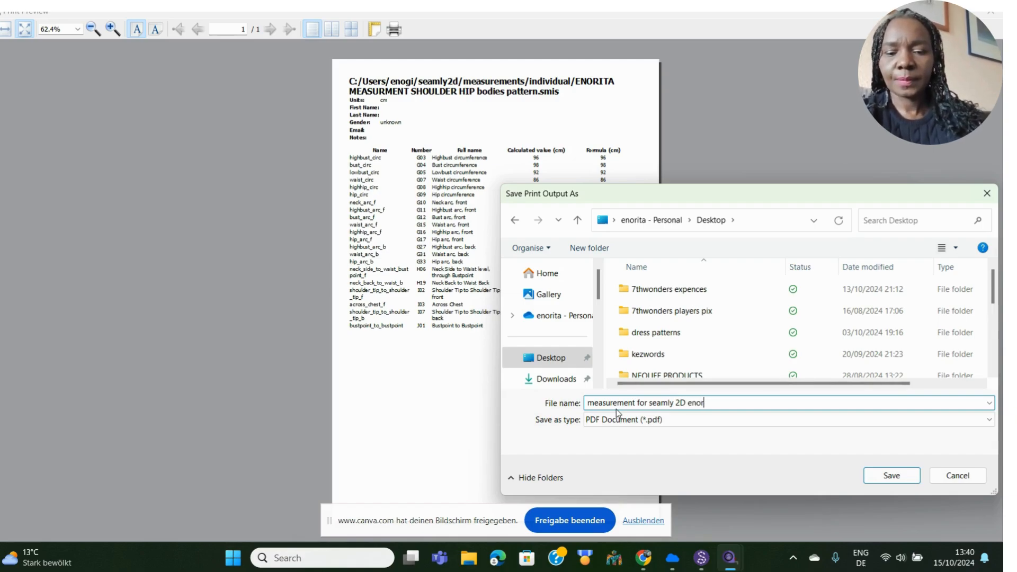
{"action": "type", "text": "ita"}
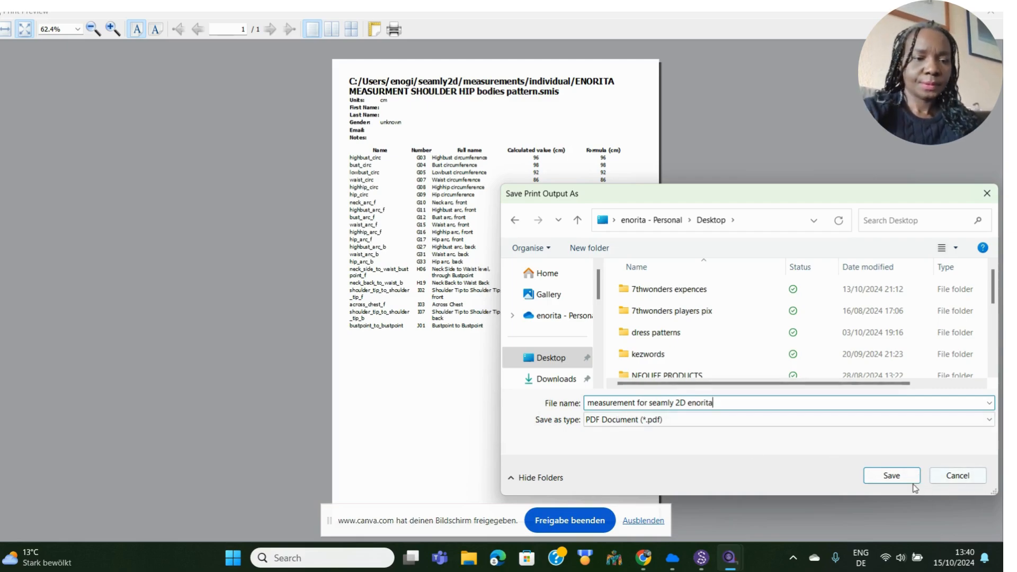
{"action": "left_click", "coordinate": [891, 477]}
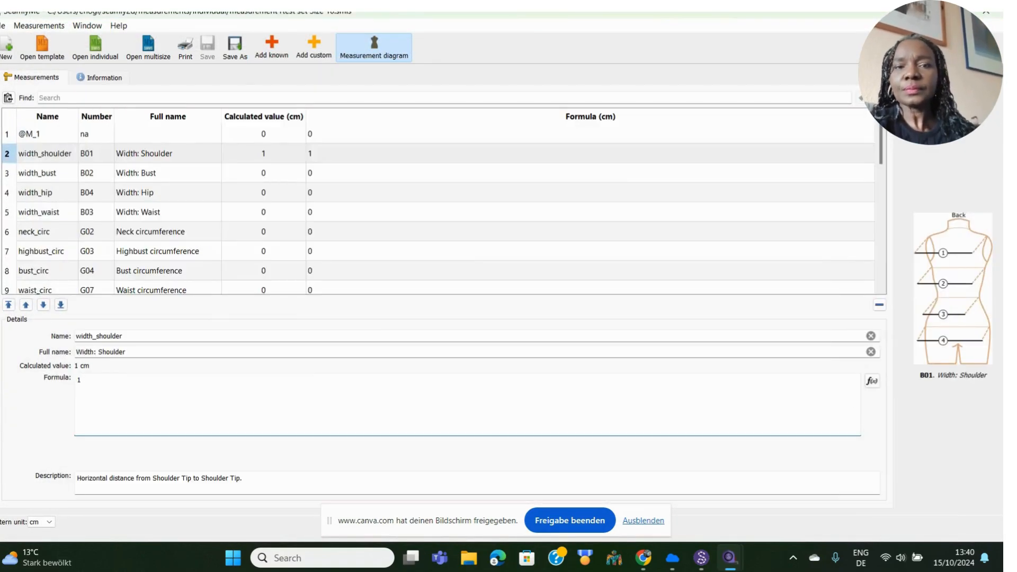
Look at the desktop where the measurement PDF is stored and switch to the empty Seamly2D pattern window
{"action": "key", "text": "alt+Tab"}
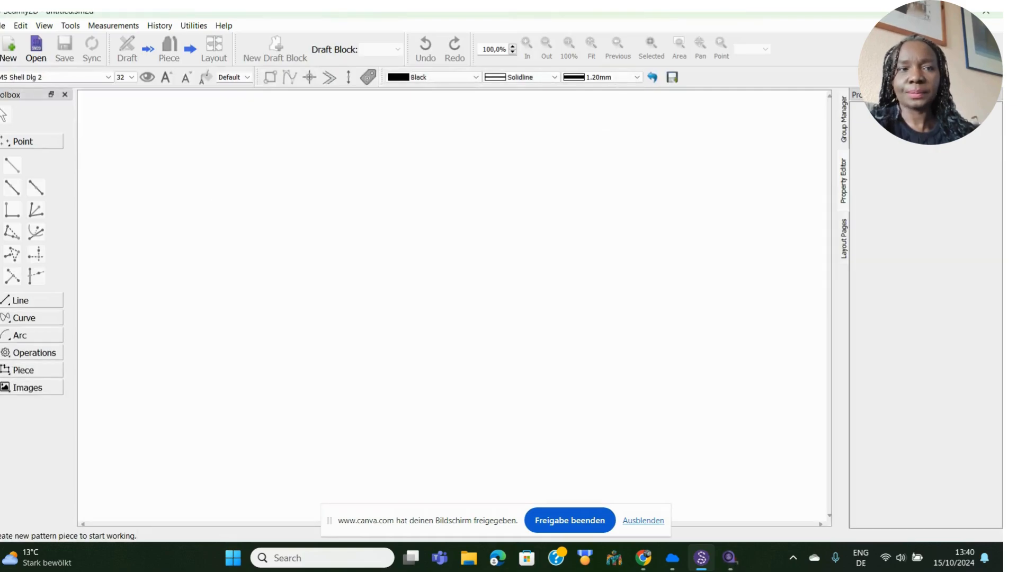
{"action": "key", "text": "super+d"}
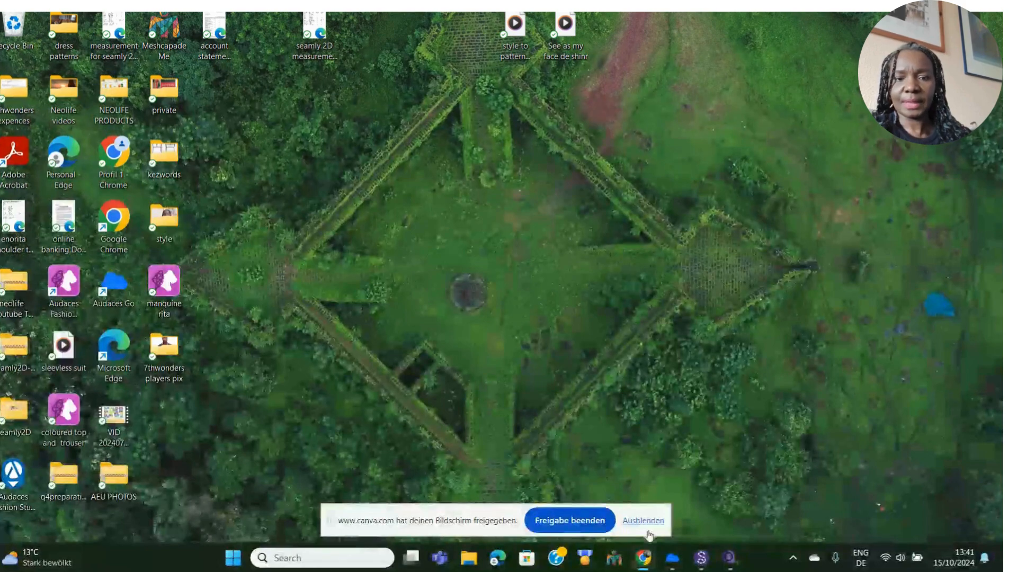
{"action": "left_click", "coordinate": [701, 561]}
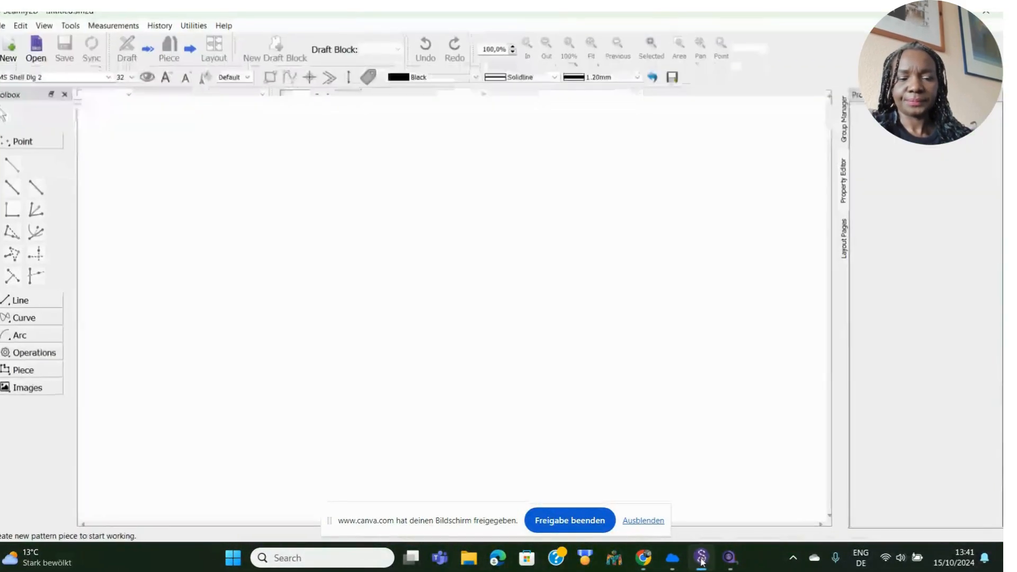